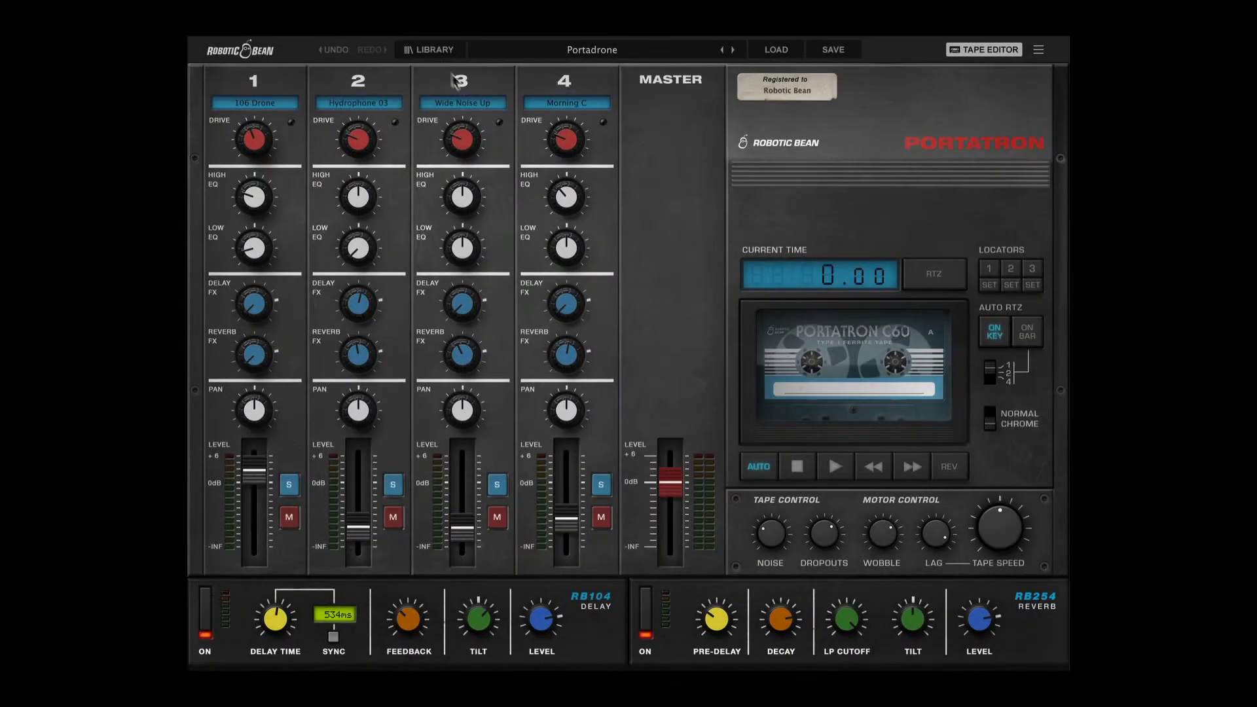
# Load the Scary Twinkle preset from the Drones category of the library.
pyautogui.click(429, 50)
pyautogui.moveTo(547, 70)
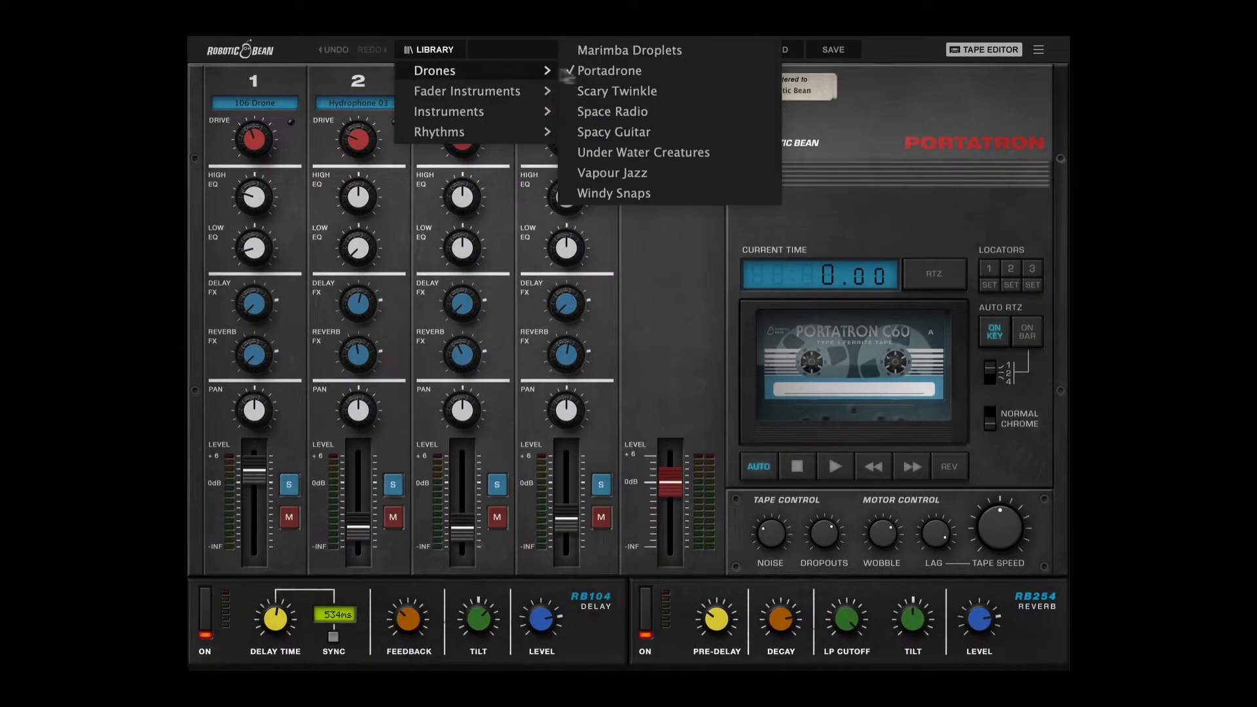
pyautogui.click(606, 92)
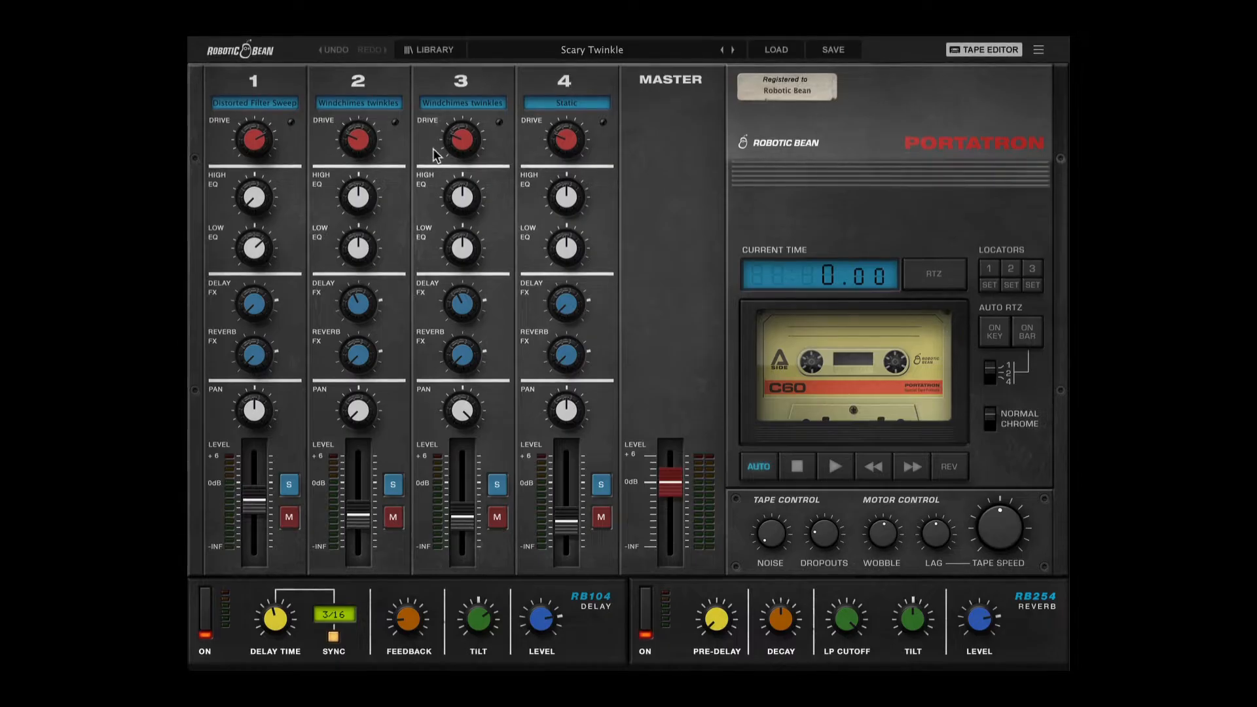
# Browse the sample library choices available for track 2 without changing its sample.
pyautogui.click(387, 102)
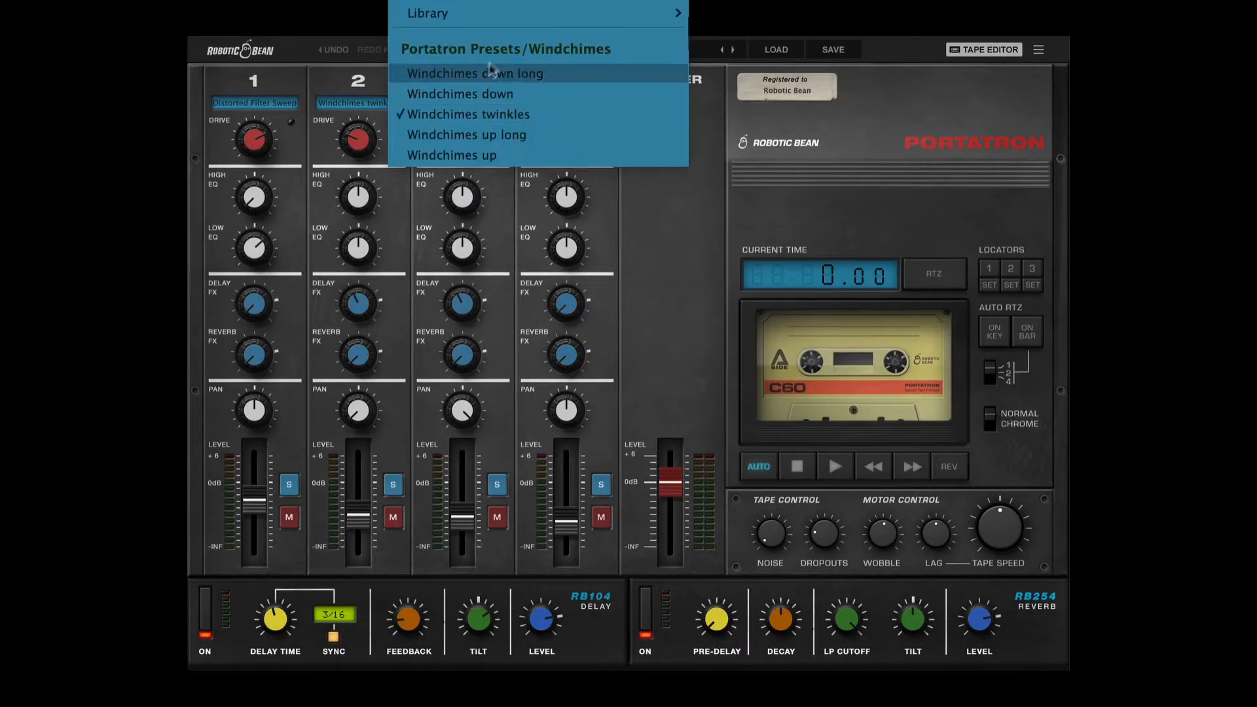
pyautogui.moveTo(533, 18)
pyautogui.moveTo(747, 17)
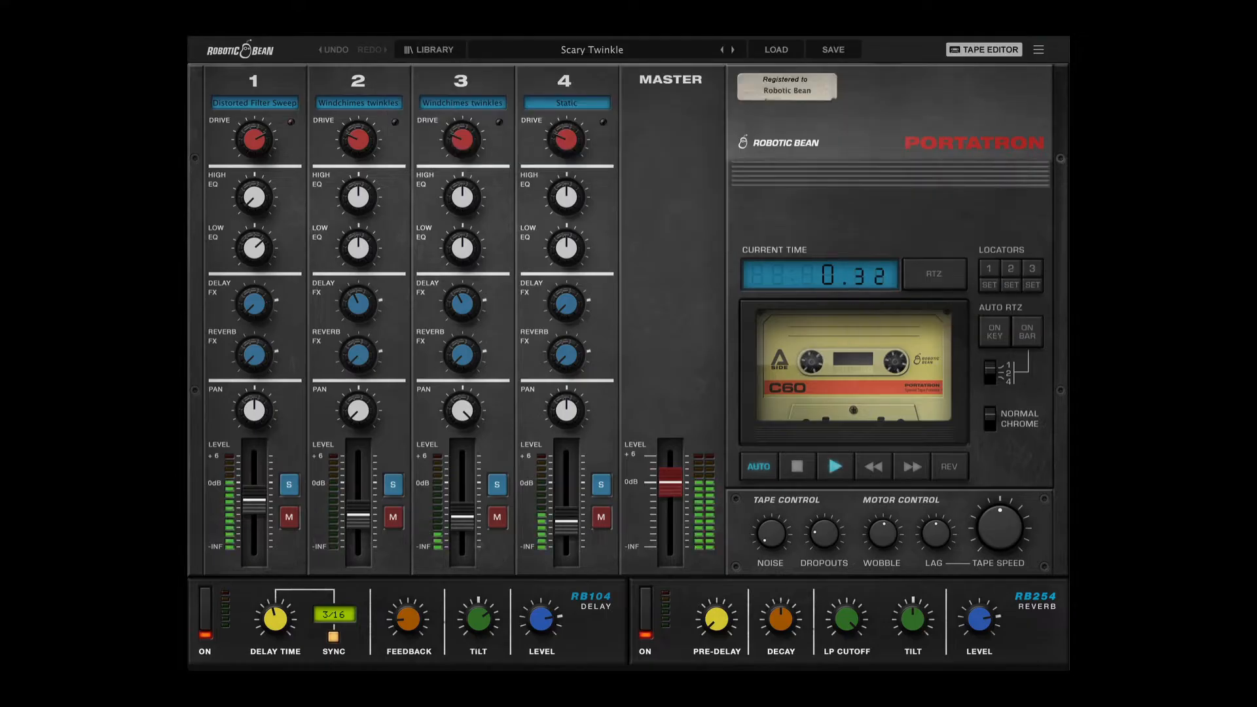
# Step forward through the presets past Space Radio to Spacy Guitar.
pyautogui.click(733, 50)
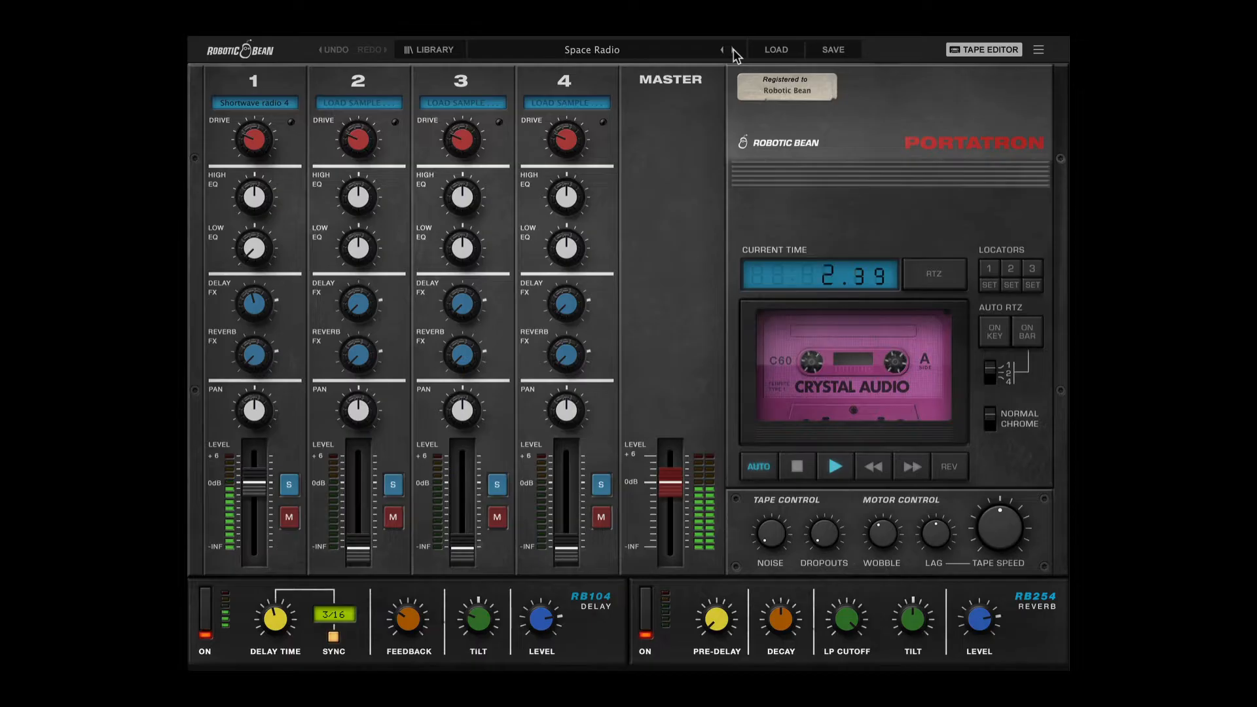
pyautogui.click(733, 50)
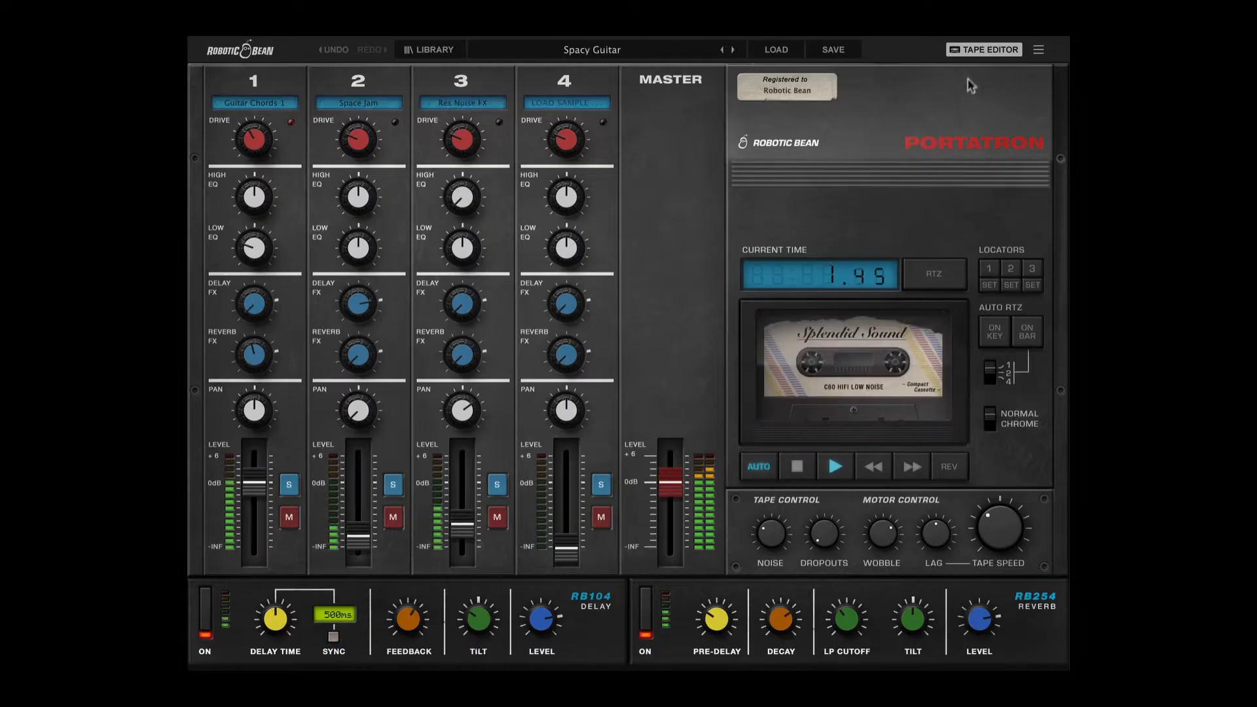
# Open the tape editor, audition track 3 soloed and back in the full mix, and stop playback.
pyautogui.click(980, 49)
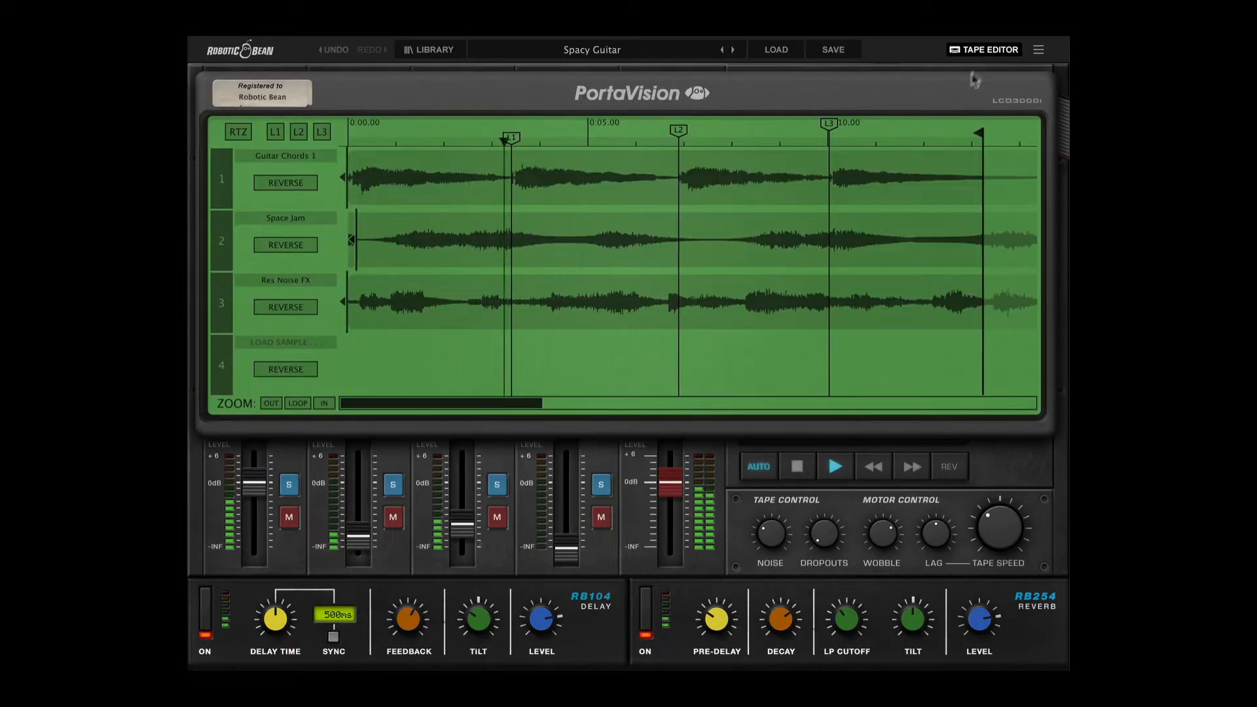
pyautogui.click(498, 487)
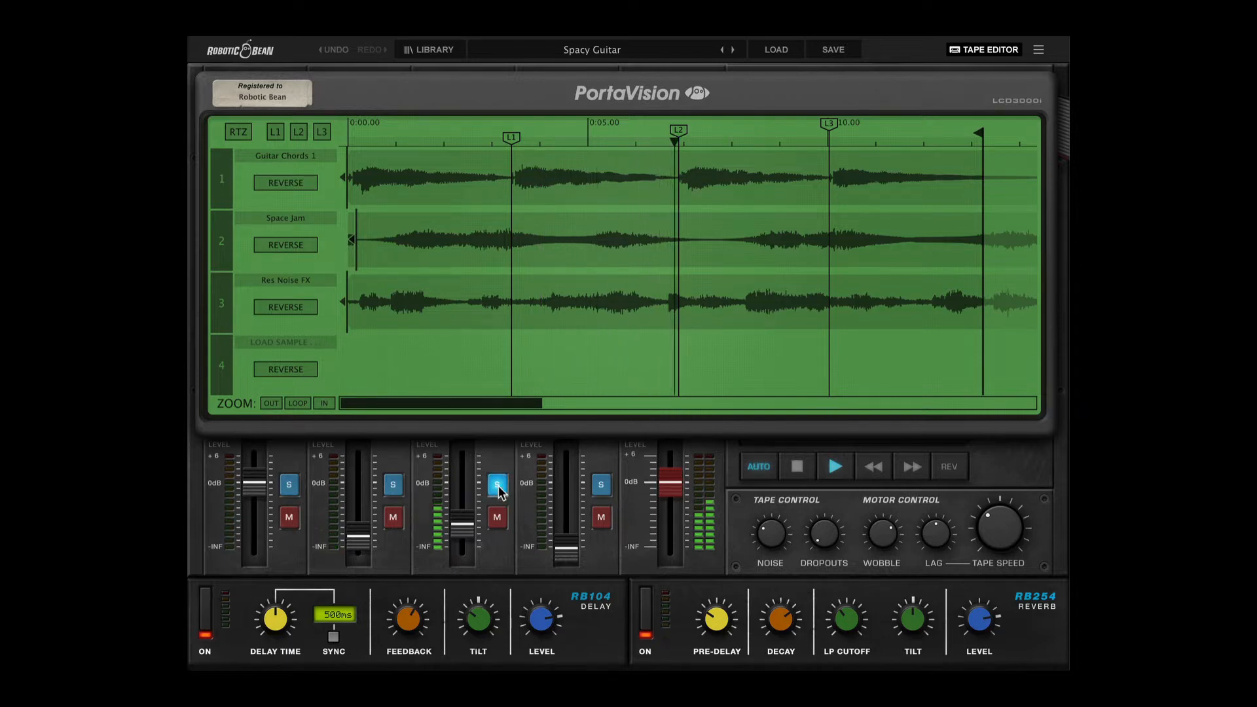
pyautogui.click(498, 488)
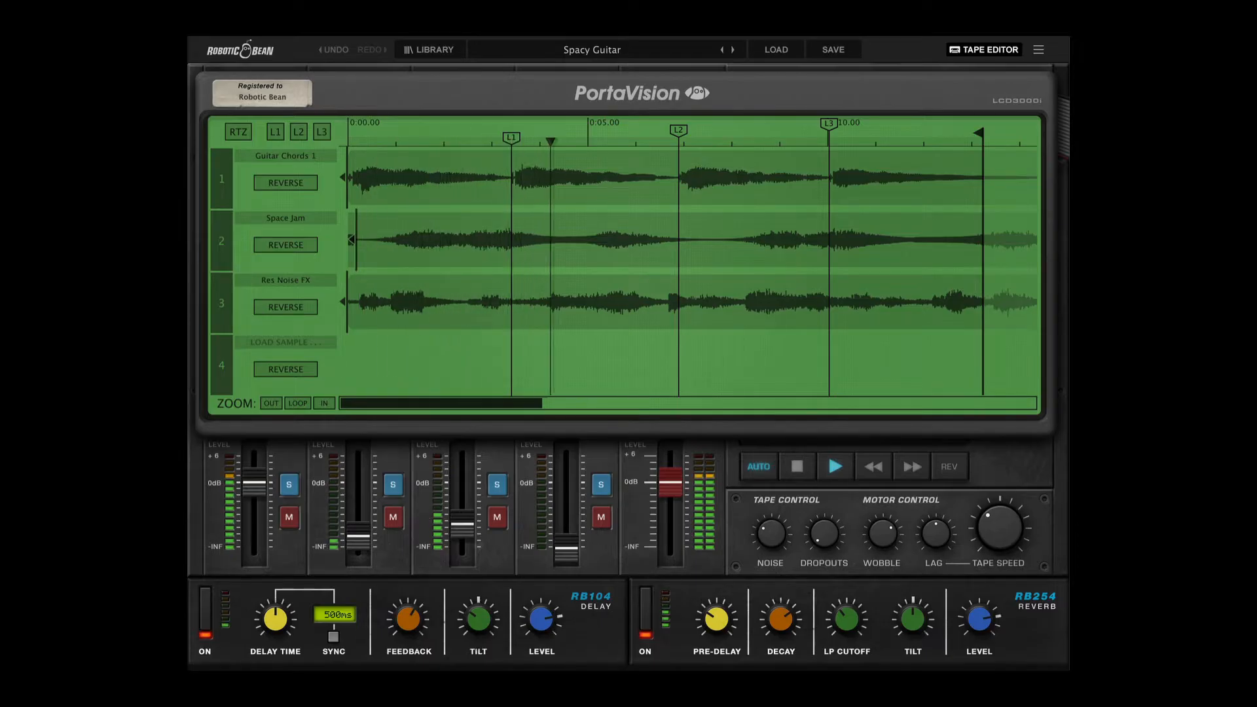
pyautogui.press('space')
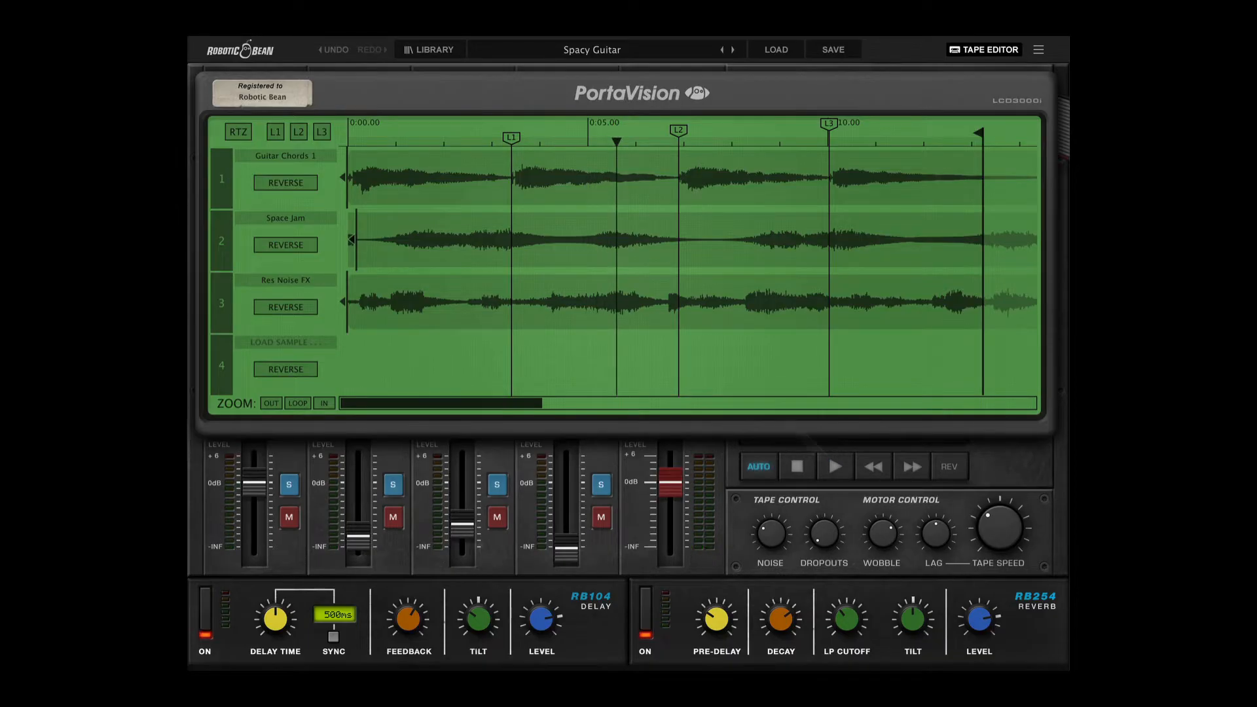
# Zoom the tape timeline out fully, zoom in on the playhead, and fit the view to the loop.
pyautogui.moveTo(562, 134); pyautogui.dragTo(562, 194)
pyautogui.click(270, 403)
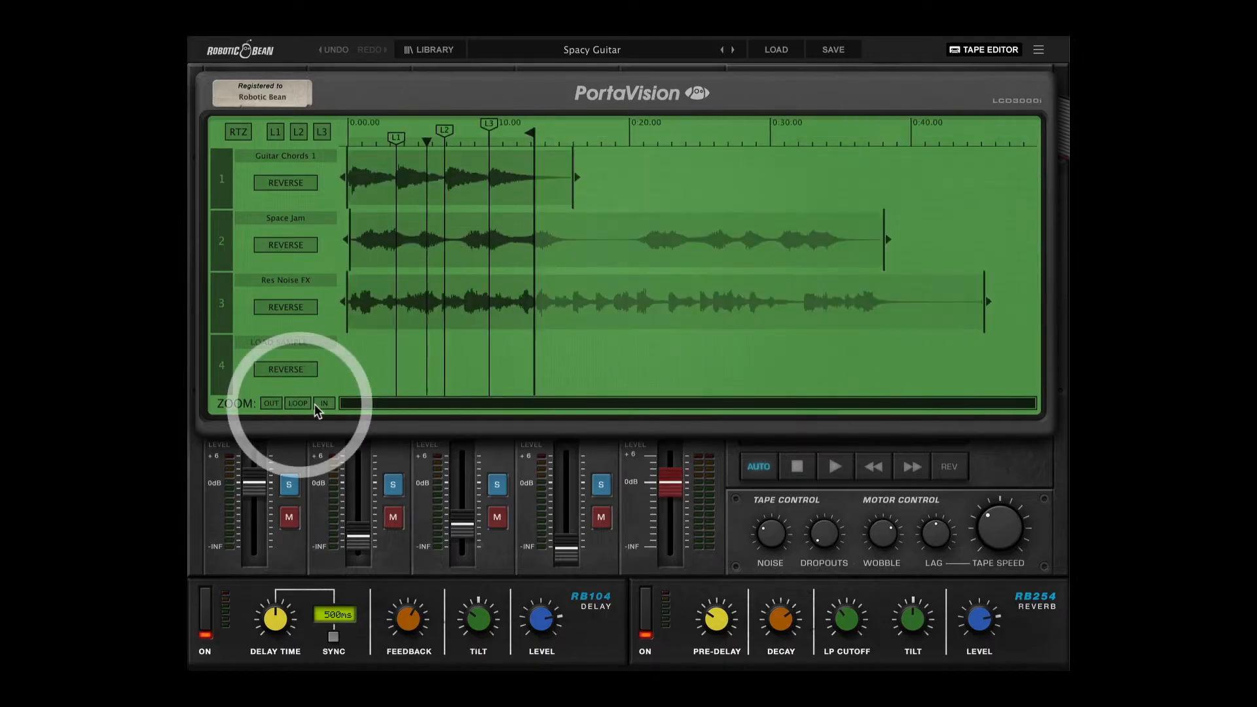
pyautogui.click(324, 404)
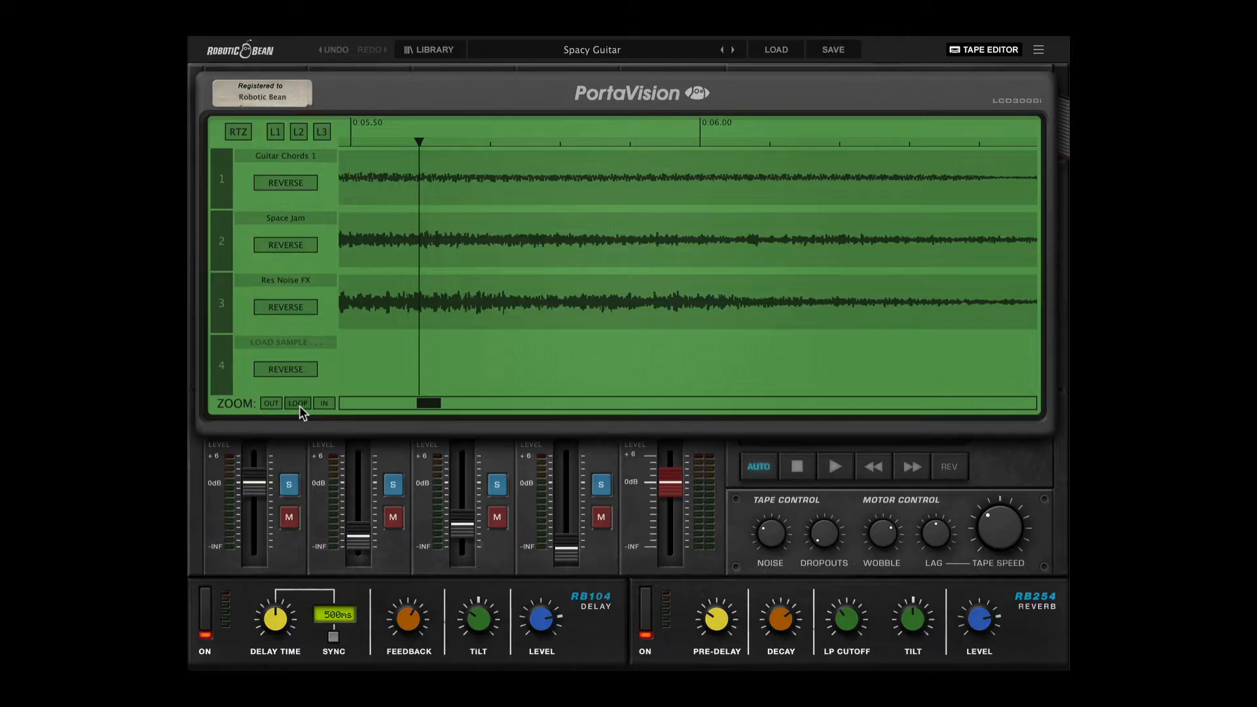
pyautogui.click(299, 406)
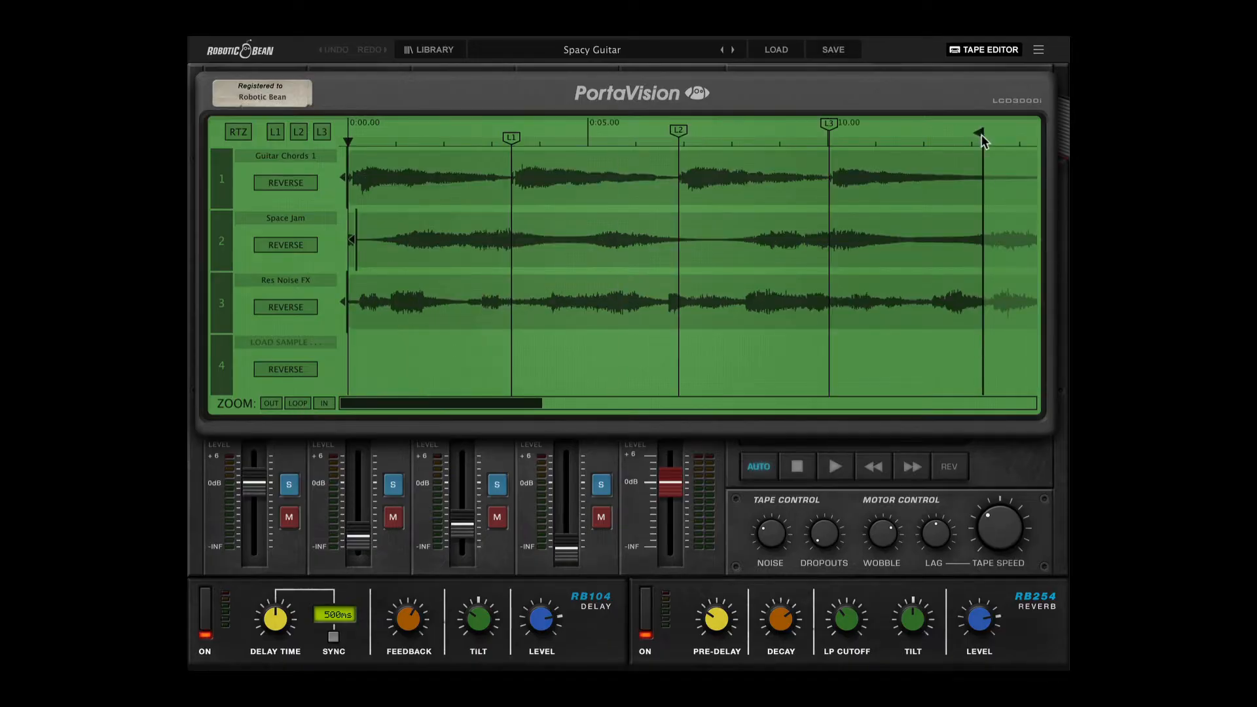
# Shorten the tape loop by moving its end marker to locator L1 at about 0:03.34, and play it.
pyautogui.moveTo(982, 140); pyautogui.dragTo(509, 151)
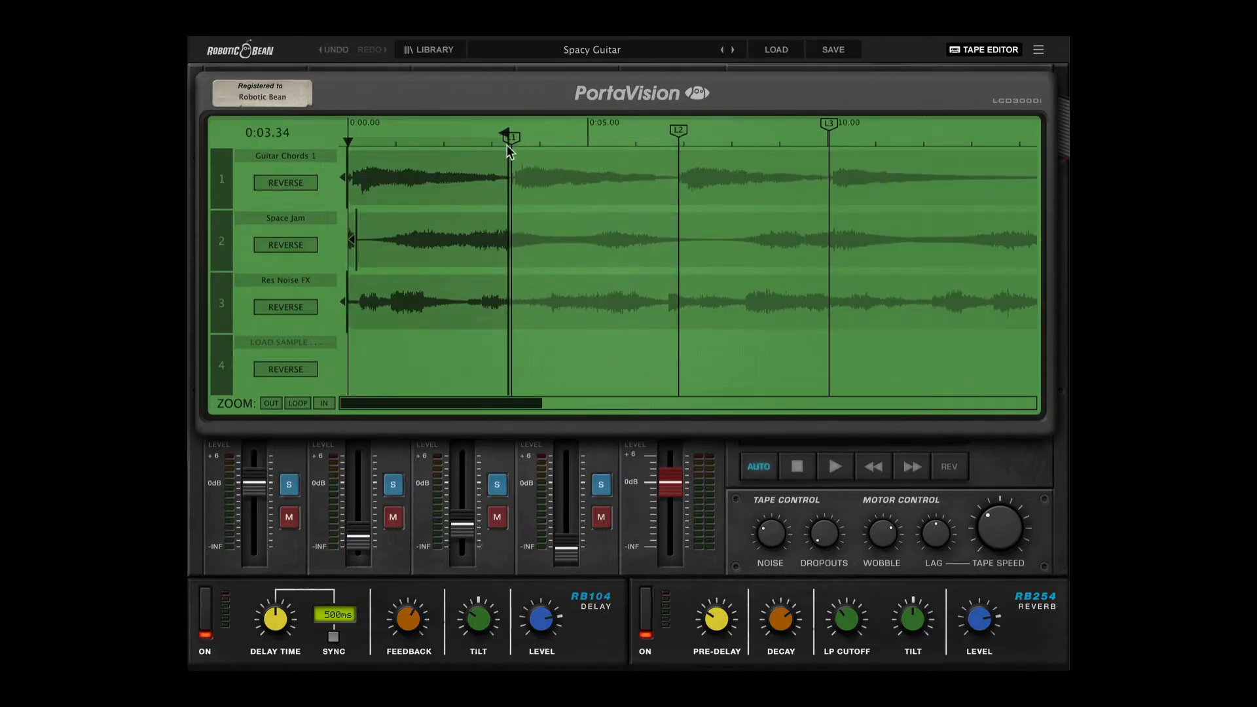
pyautogui.press('space')
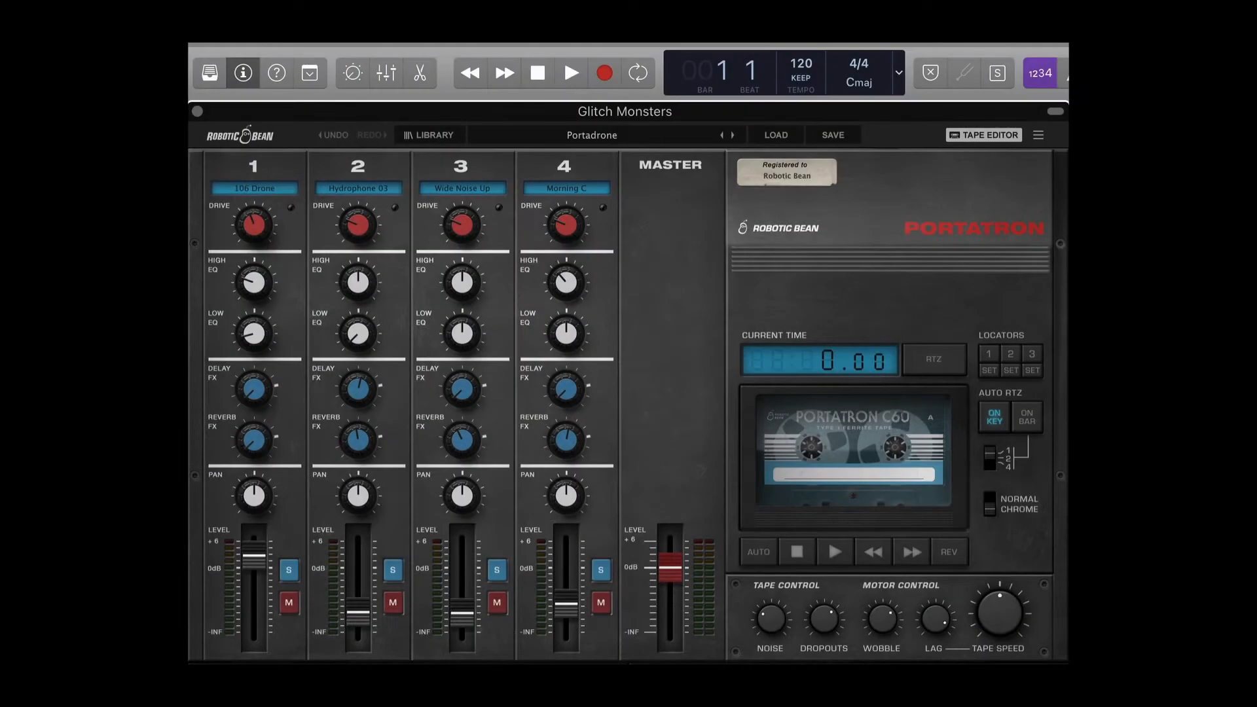
# Enable the tape's Auto mode on the Portadrone preset and test it by starting and stopping the host transport.
pyautogui.click(758, 552)
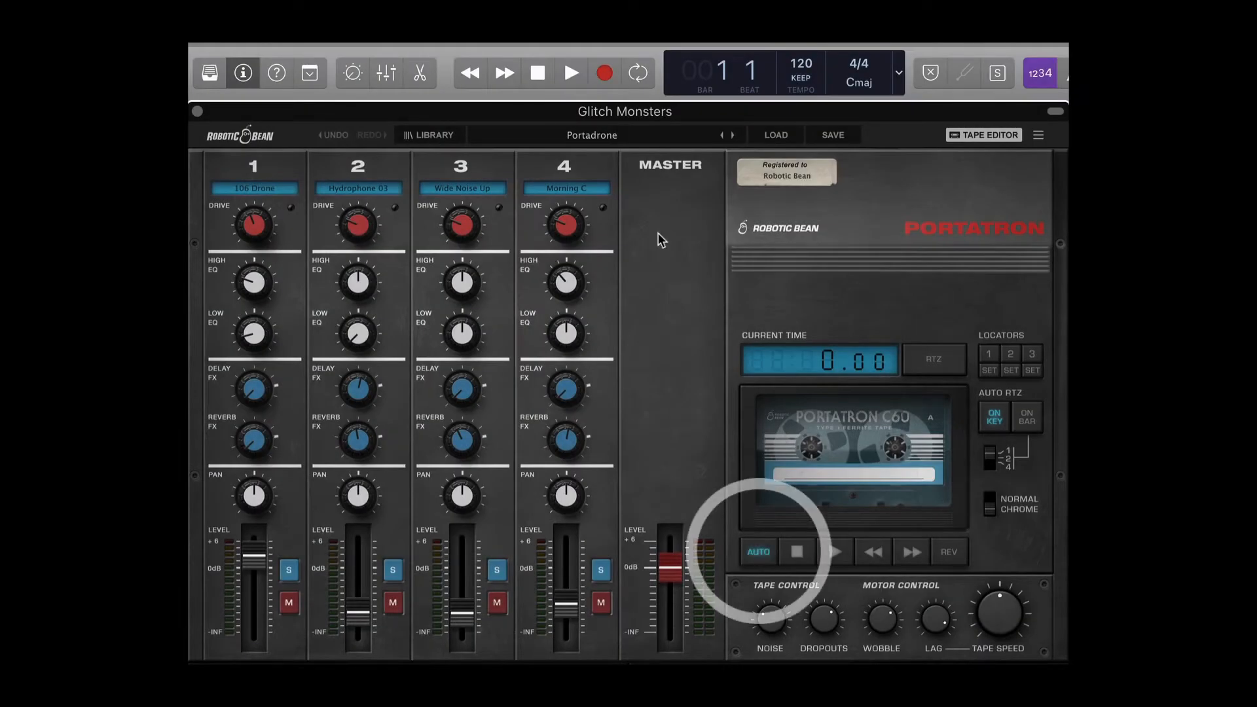
pyautogui.click(572, 74)
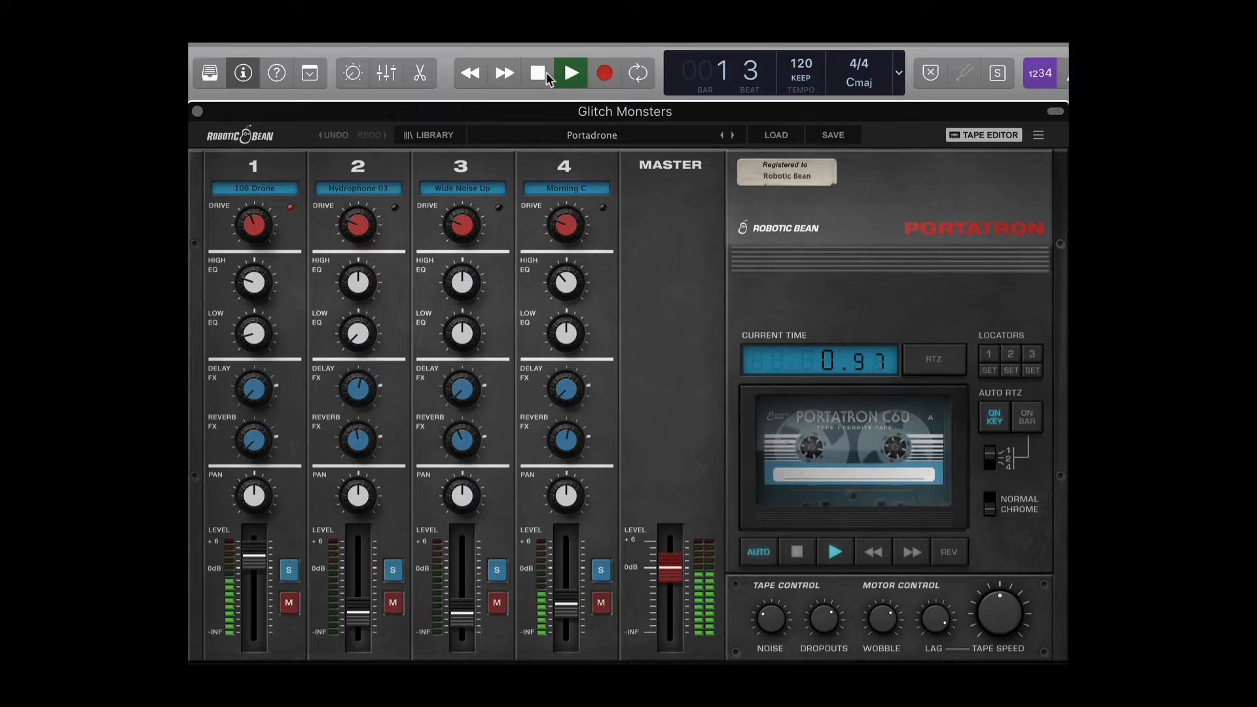
pyautogui.click(571, 74)
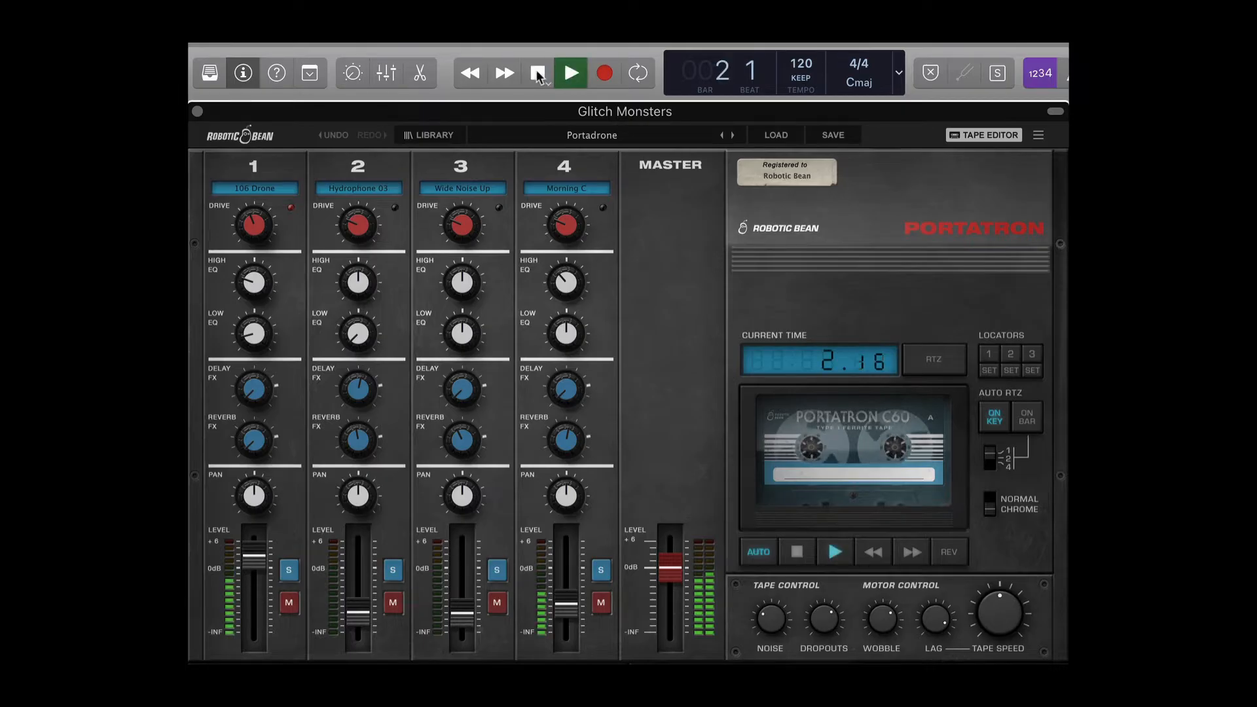
pyautogui.click(537, 74)
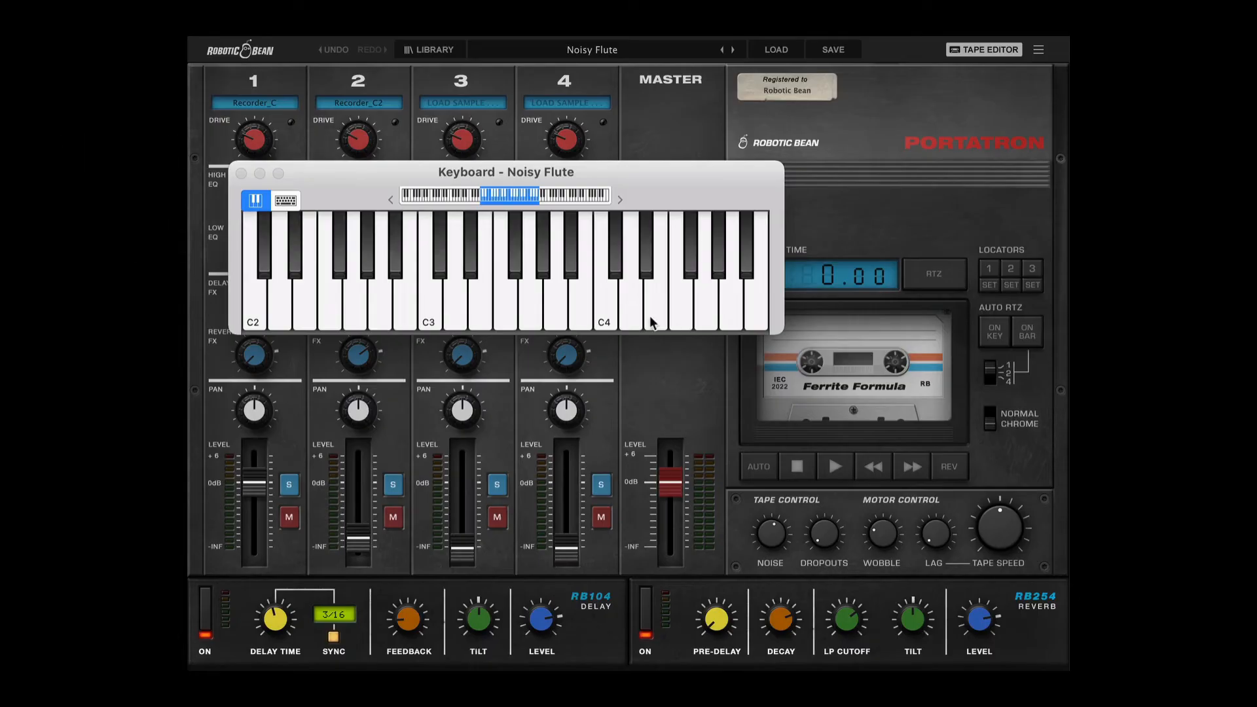
# Play an ascending run of white notes from C3 to G3 on the virtual keyboard with Noisy Flute.
pyautogui.click(430, 313)
pyautogui.click(456, 313)
pyautogui.click(476, 314)
pyautogui.click(505, 314)
pyautogui.click(529, 314)
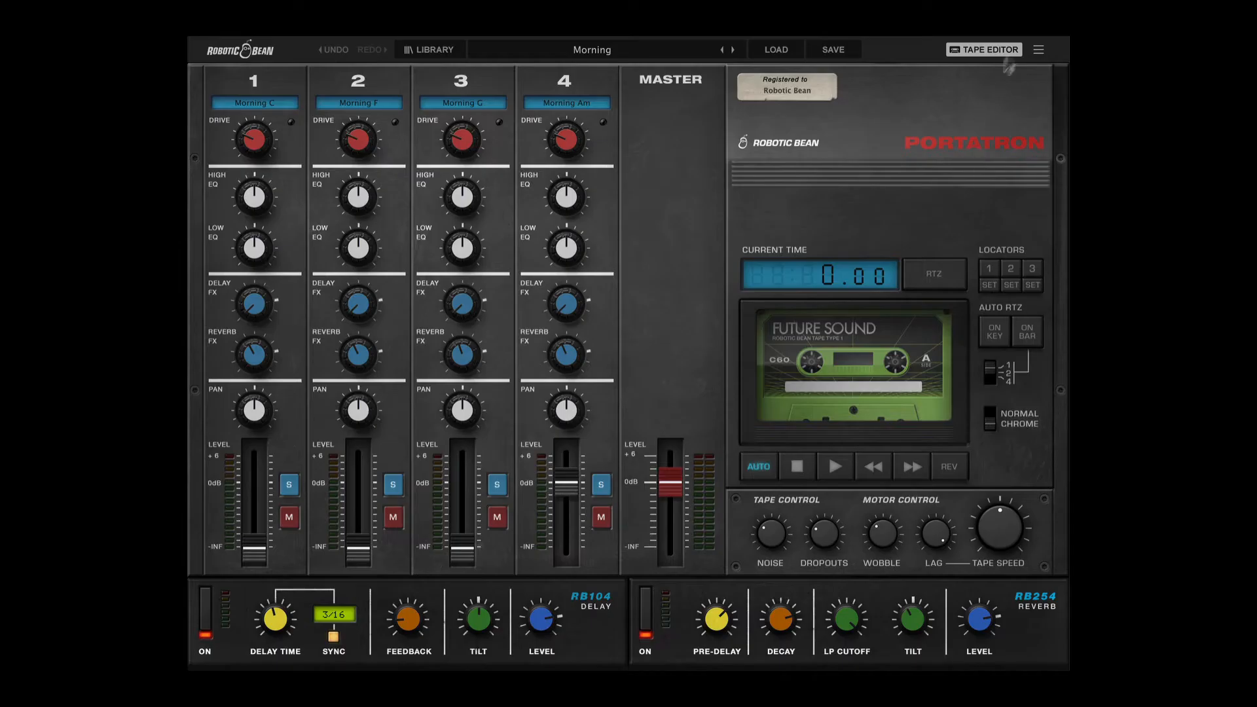
# Reset the device and load the 106 Drone sample from the Synth Drones library onto track 1.
pyautogui.click(1038, 49)
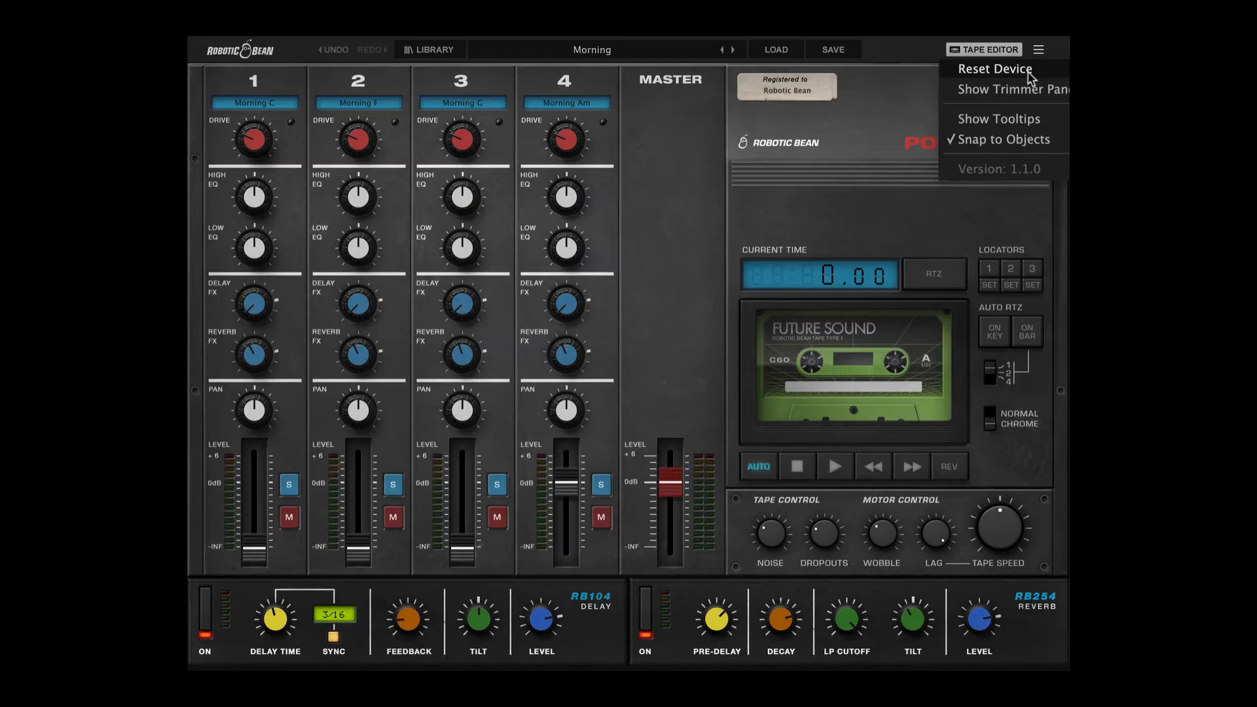
pyautogui.click(995, 69)
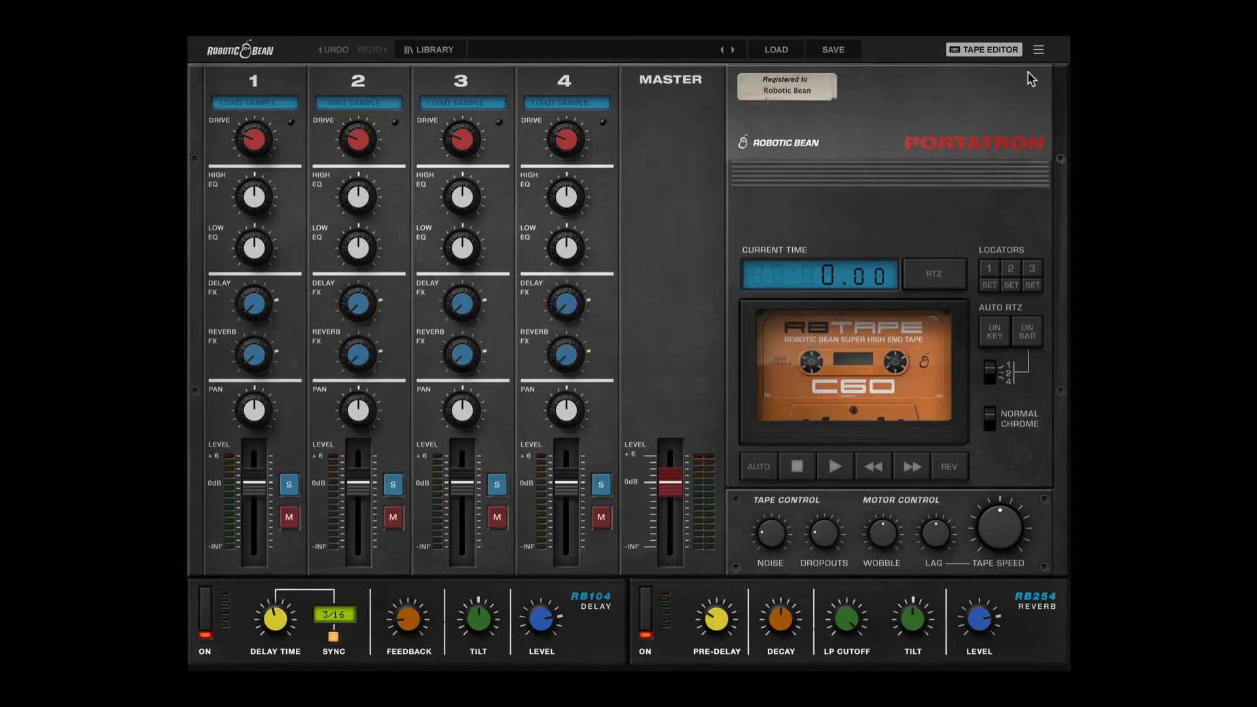
pyautogui.click(280, 105)
pyautogui.moveTo(321, 160)
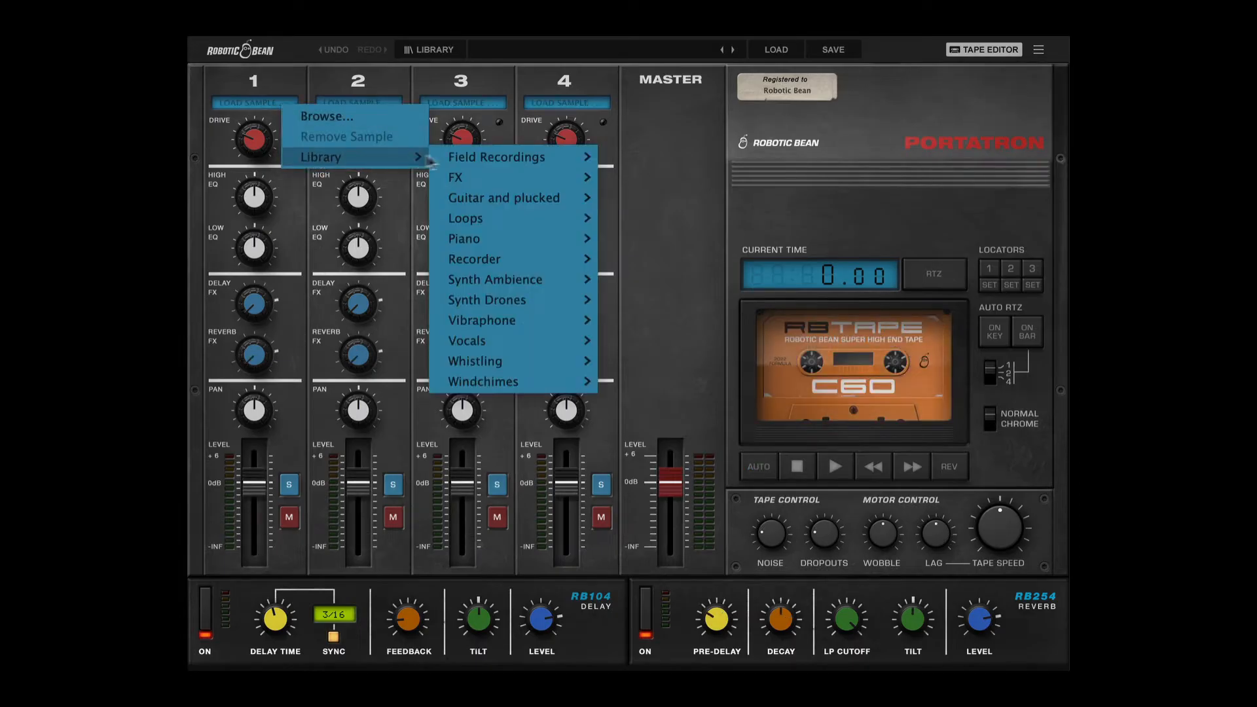
pyautogui.moveTo(474, 302)
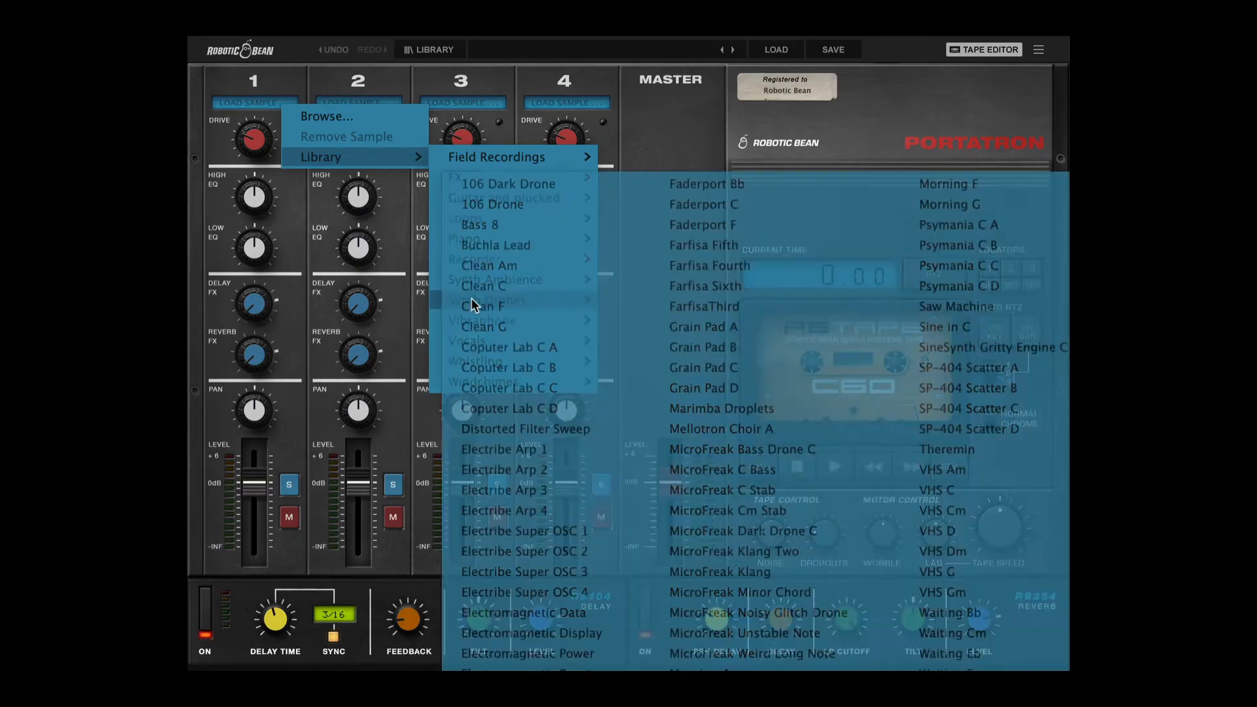
pyautogui.click(479, 204)
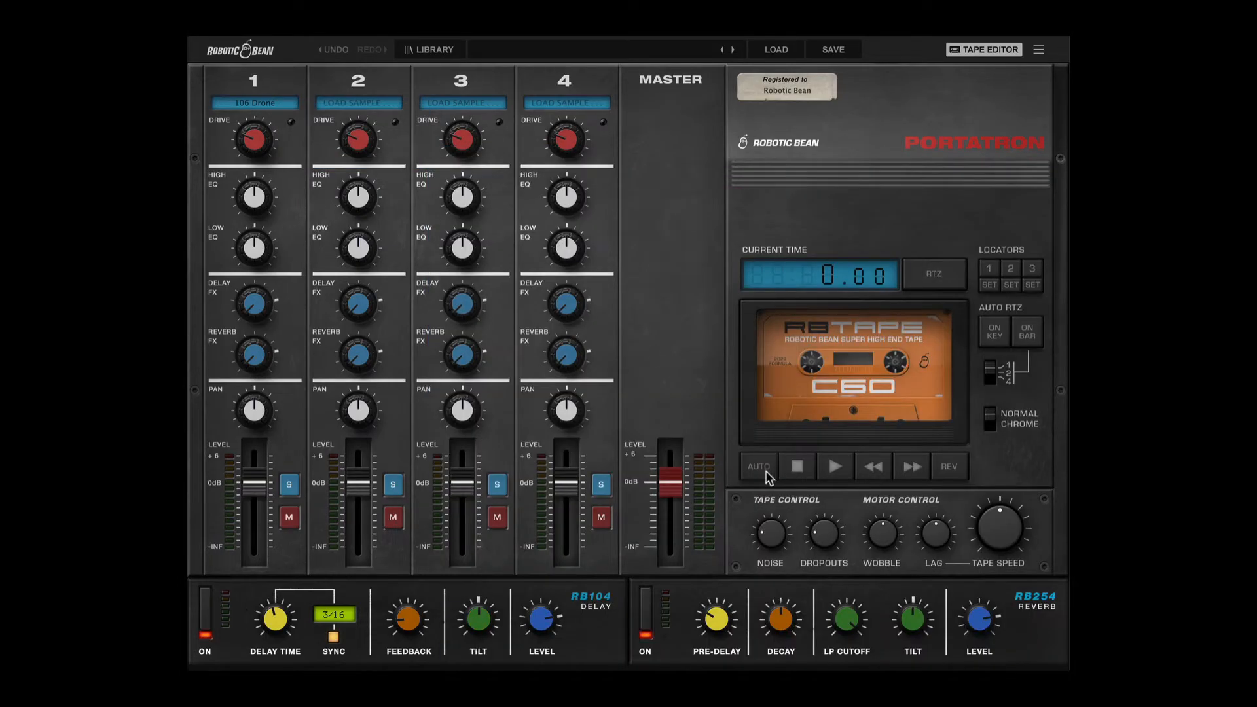
# Open the tape editor and briefly play the drone on track 1.
pyautogui.click(974, 51)
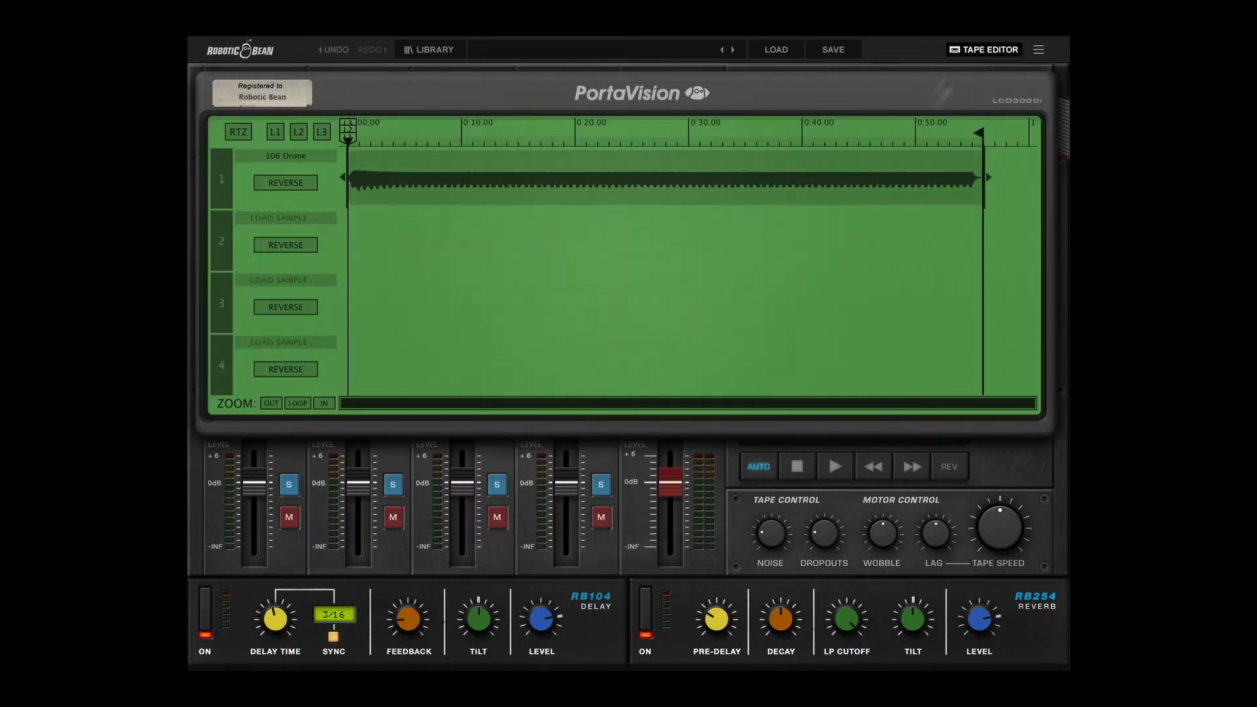
pyautogui.press('space')
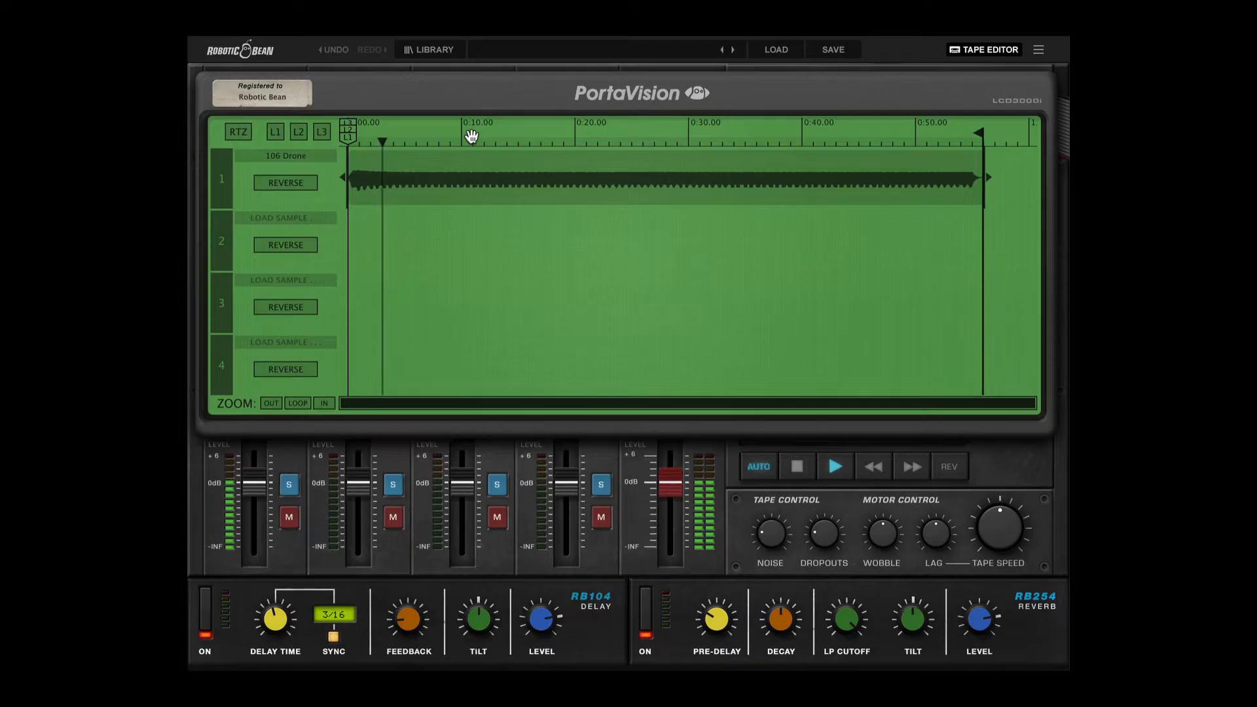
pyautogui.press('space')
# Switch to Finder and import the sample "27 Beeps - Water Droplets - Longer.wav" onto track 2 of the tape.
pyautogui.press('super+Tab')
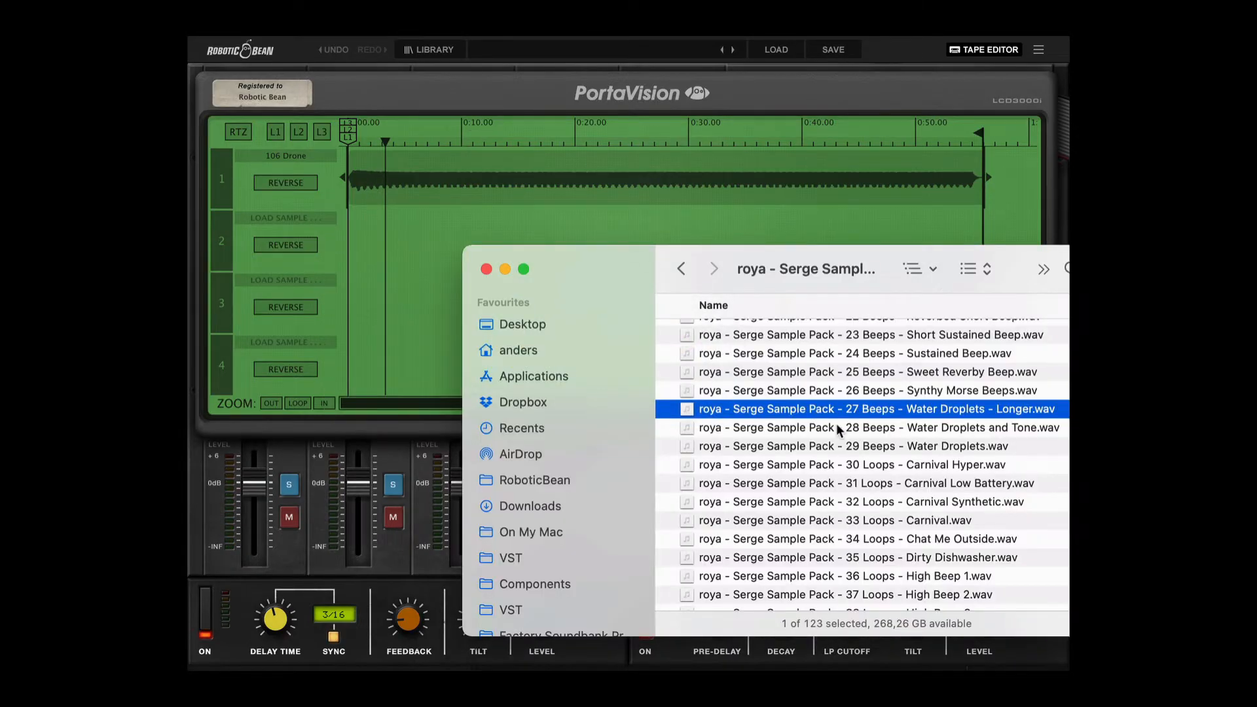
pyautogui.click(835, 423)
pyautogui.click(833, 413)
pyautogui.moveTo(822, 409); pyautogui.dragTo(542, 228)
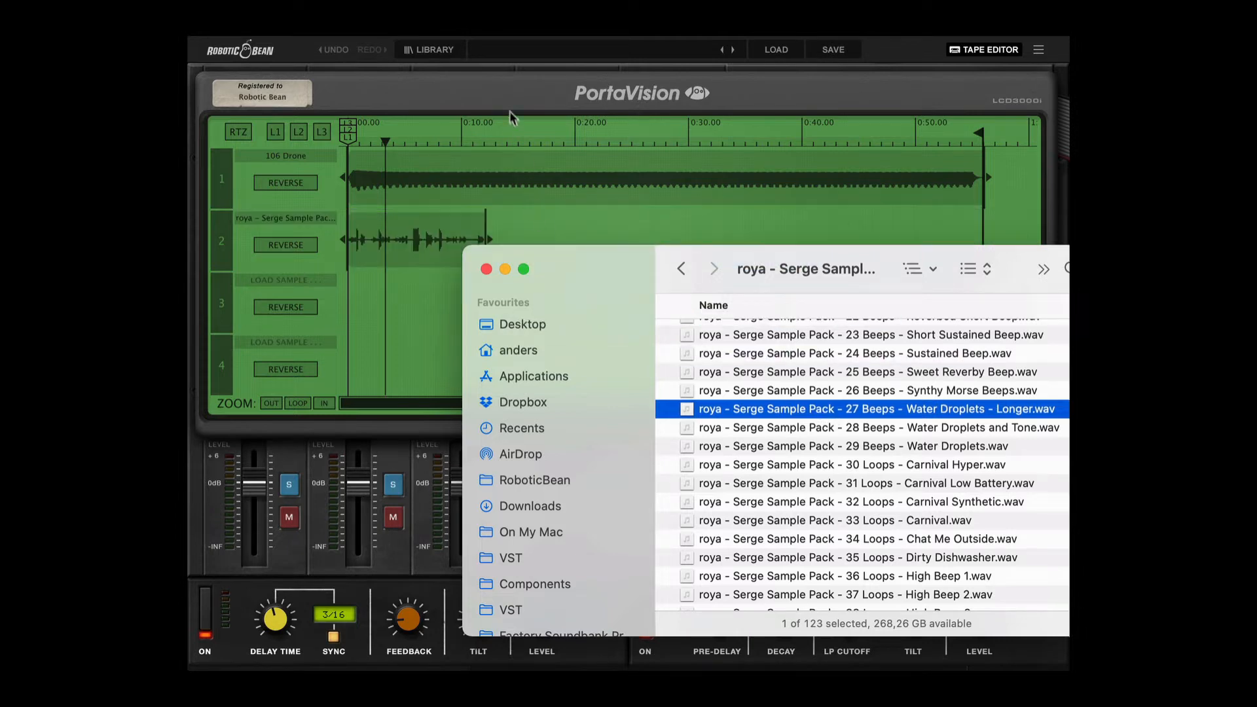
# Return to the tape editor and audition the drone together with the water droplets sample.
pyautogui.click(511, 113)
pyautogui.press('space')
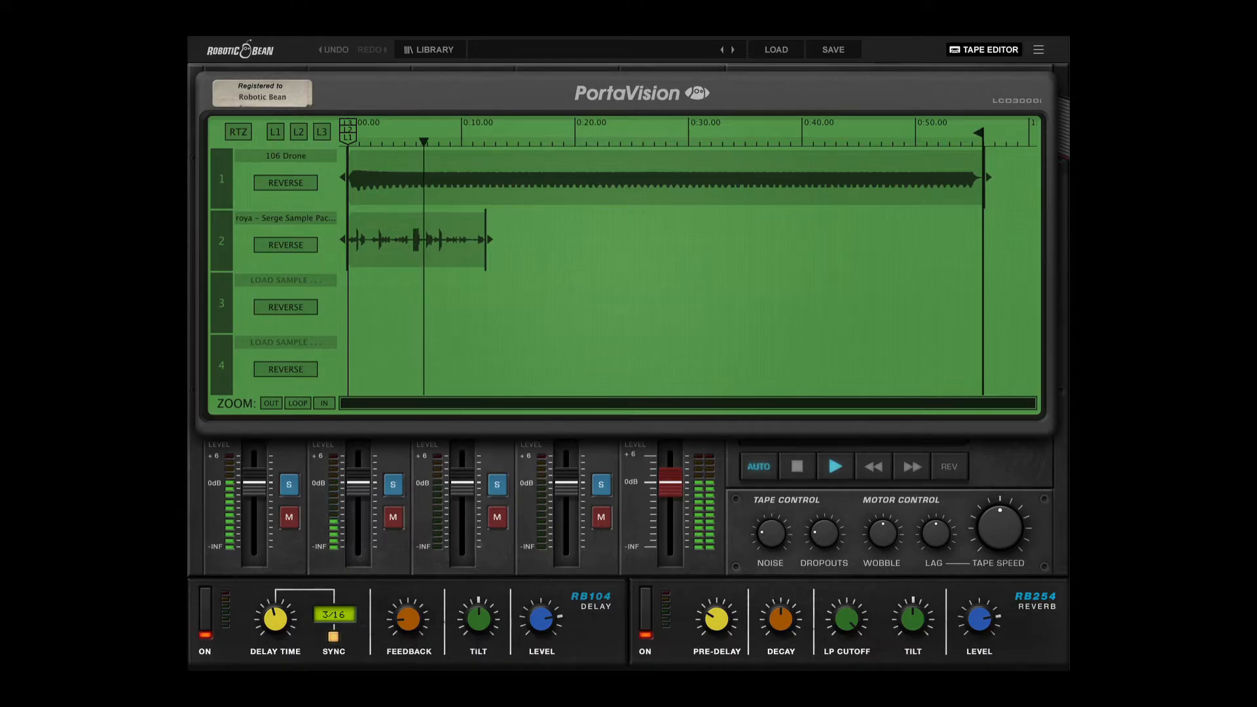
pyautogui.press('space')
# Shift the water droplets clip on track 2 to start at about 3.5 seconds and extend its repeats to about 0:52.
pyautogui.moveTo(424, 242); pyautogui.dragTo(463, 246)
pyautogui.moveTo(385, 240)
pyautogui.mouseDown()
pyautogui.moveTo(361, 243)
pyautogui.moveTo(409, 252)
pyautogui.moveTo(391, 253)
pyautogui.mouseUp()
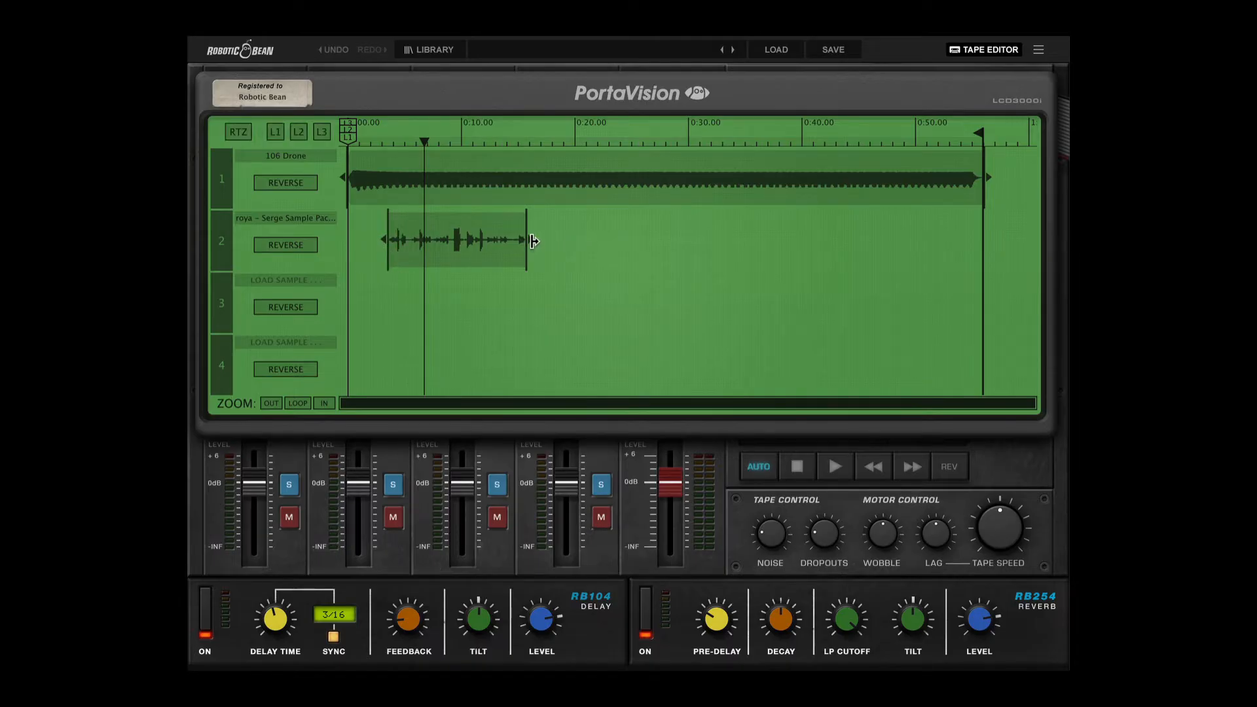
pyautogui.moveTo(533, 241); pyautogui.dragTo(936, 266)
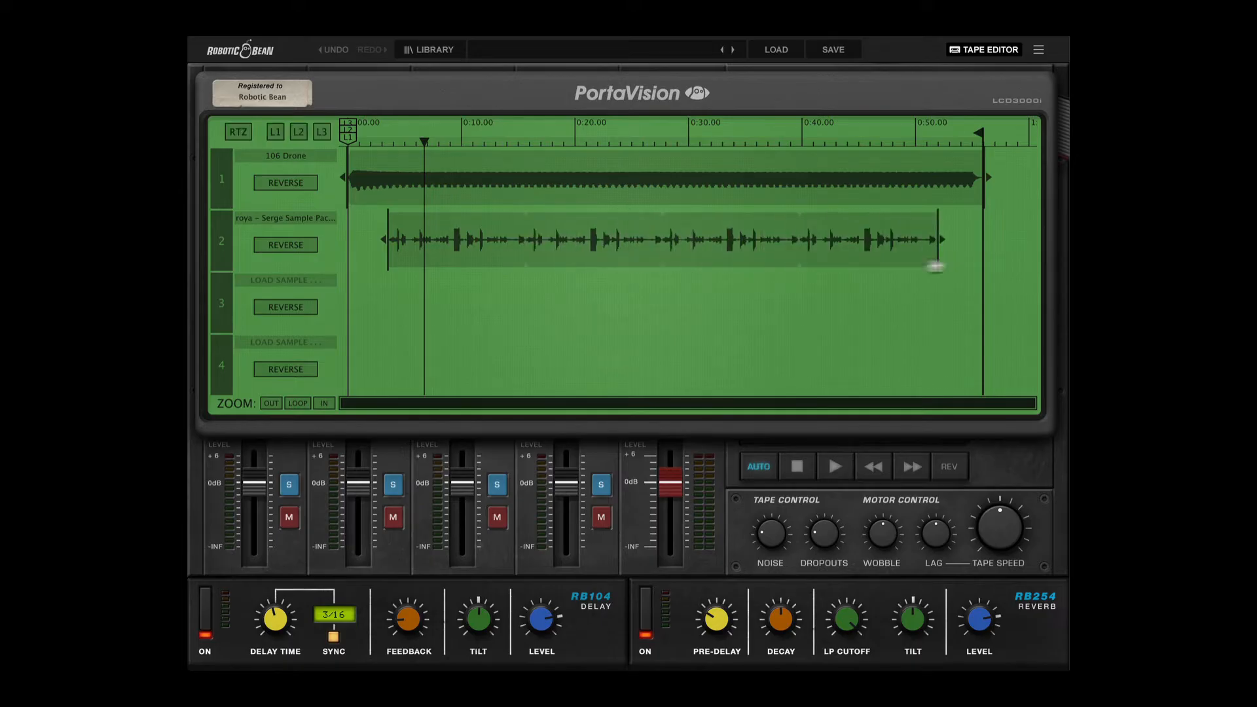
pyautogui.moveTo(660, 240)
pyautogui.mouseDown()
pyautogui.moveTo(635, 237)
pyautogui.moveTo(650, 237)
pyautogui.mouseUp()
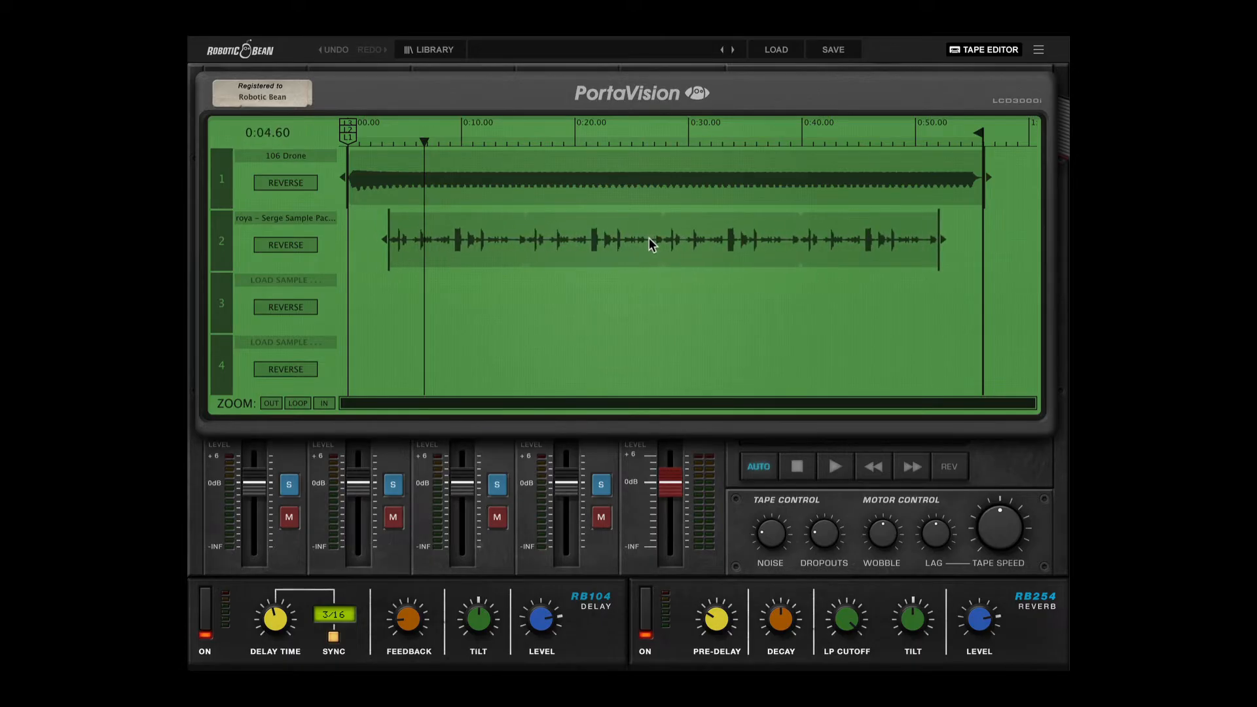
pyautogui.moveTo(650, 238); pyautogui.dragTo(649, 238)
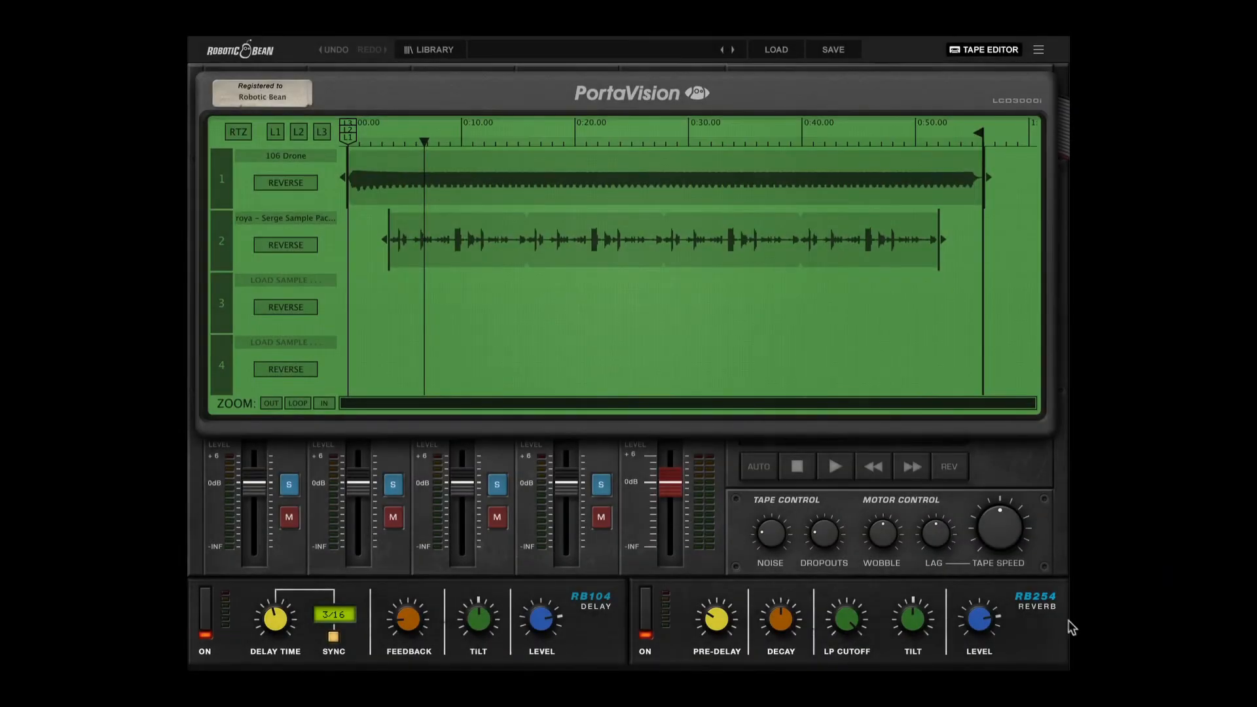
# Start tape playback from the device's own transport to hear the layered tracks.
pyautogui.click(834, 466)
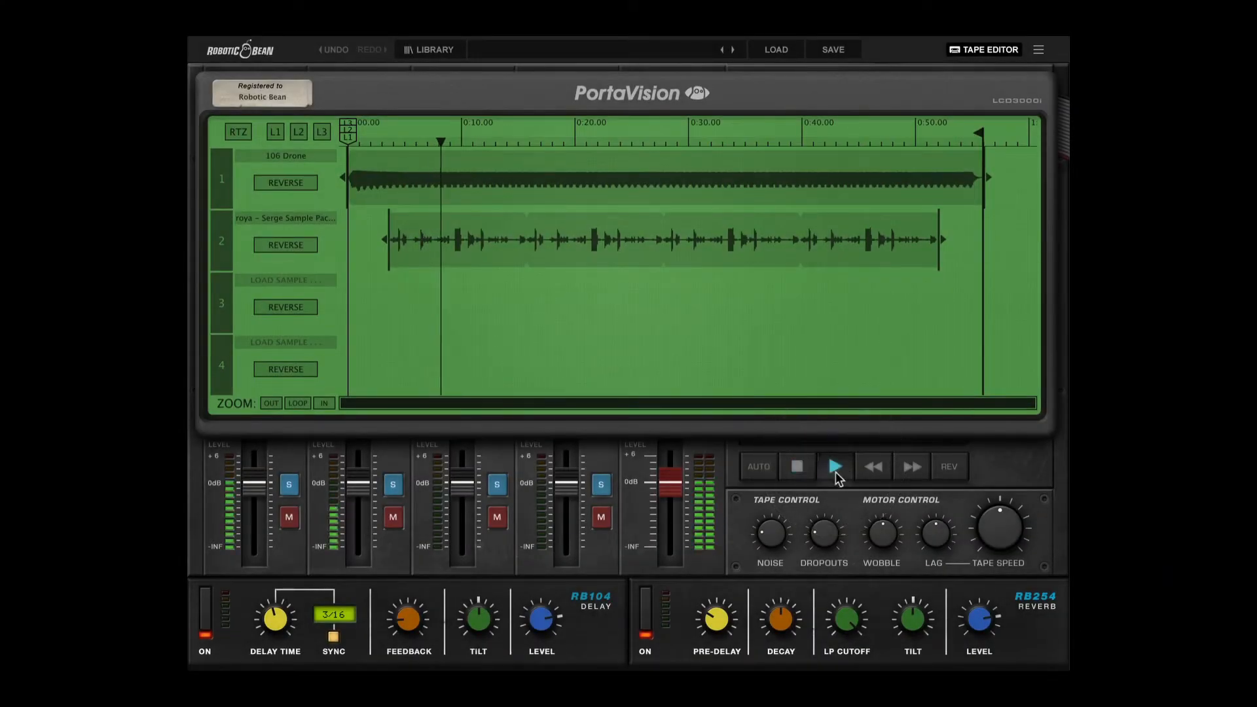
# Try fast-forward and rewind on the playing tape, and stop the transport.
pyautogui.click(917, 471)
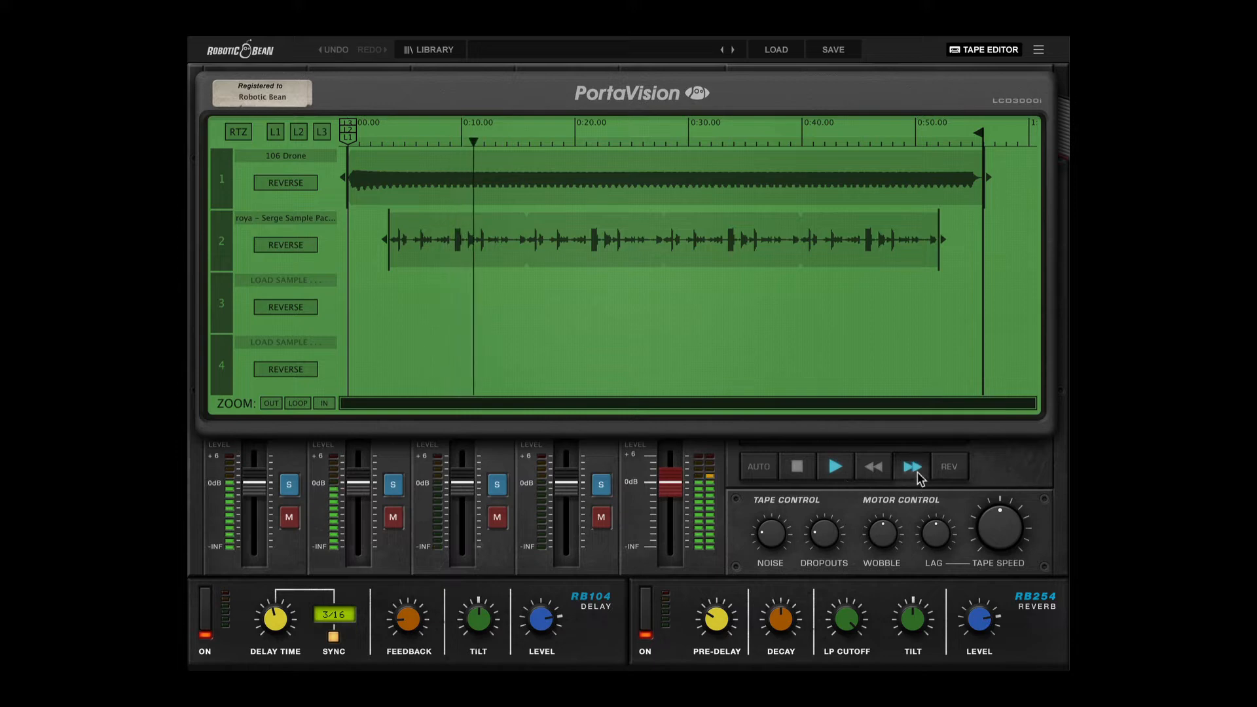
pyautogui.click(878, 472)
pyautogui.click(877, 471)
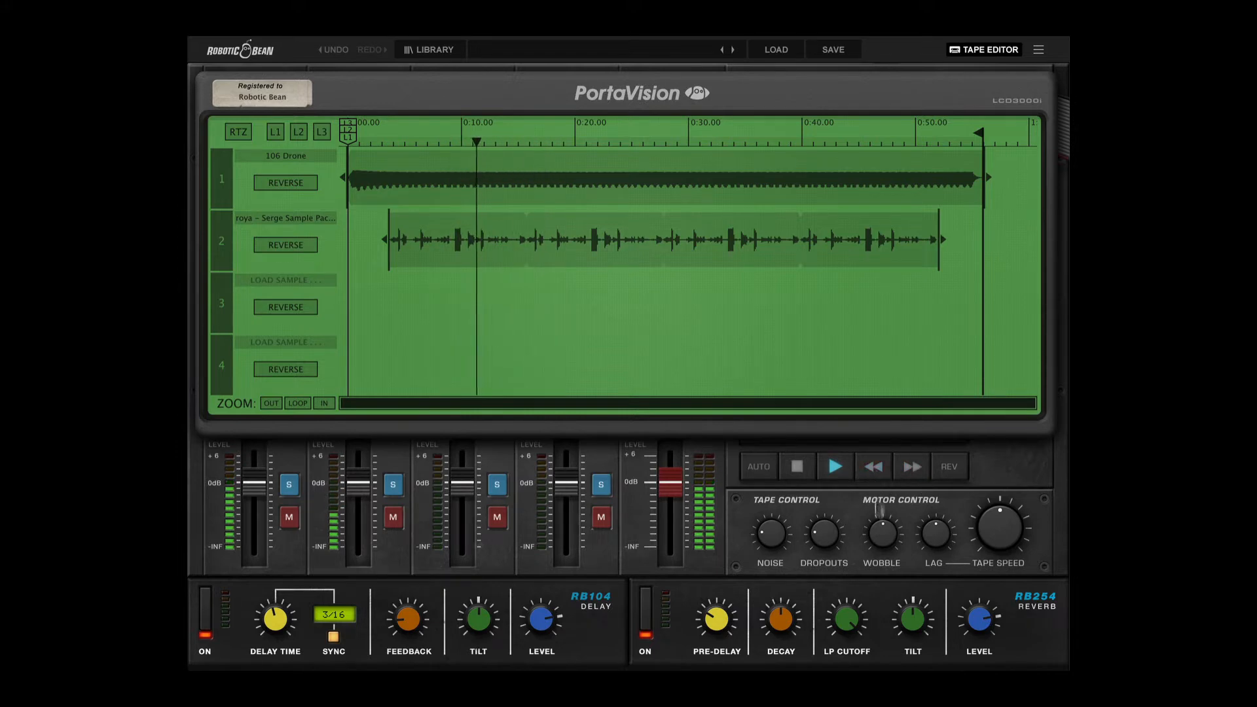
pyautogui.click(799, 470)
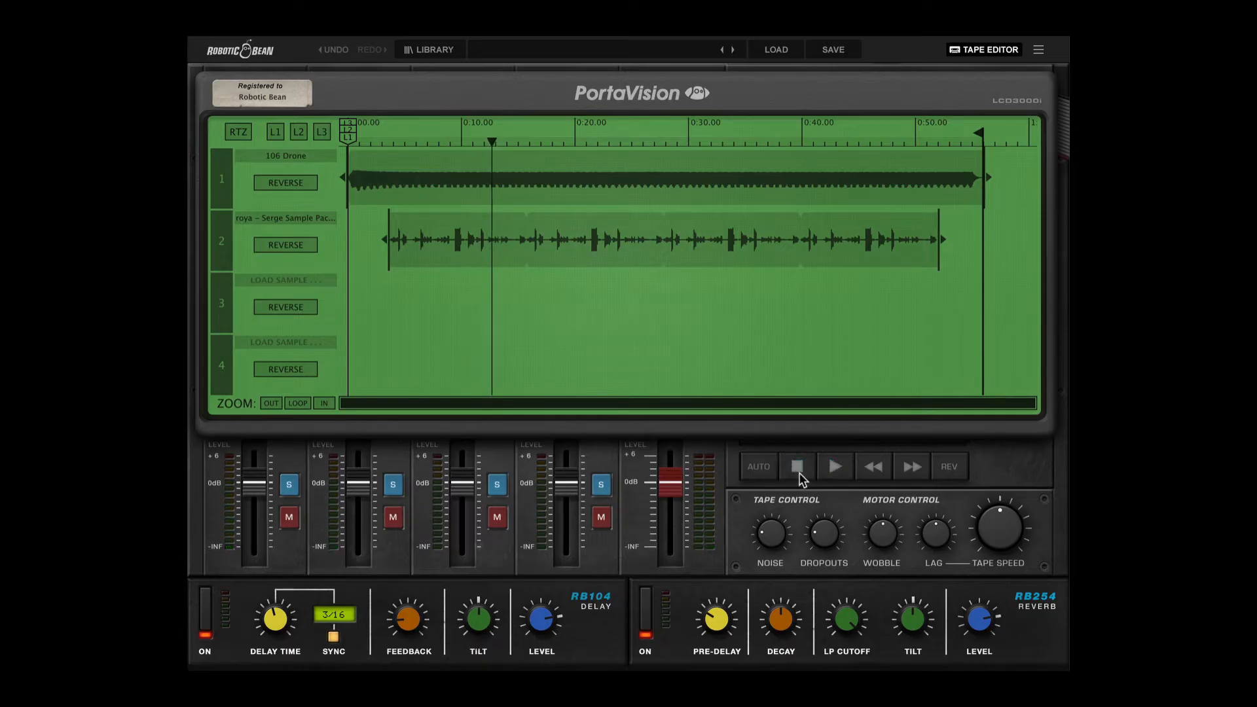
# Play the tape backwards for a moment and return it to forward direction.
pyautogui.click(836, 468)
pyautogui.click(950, 466)
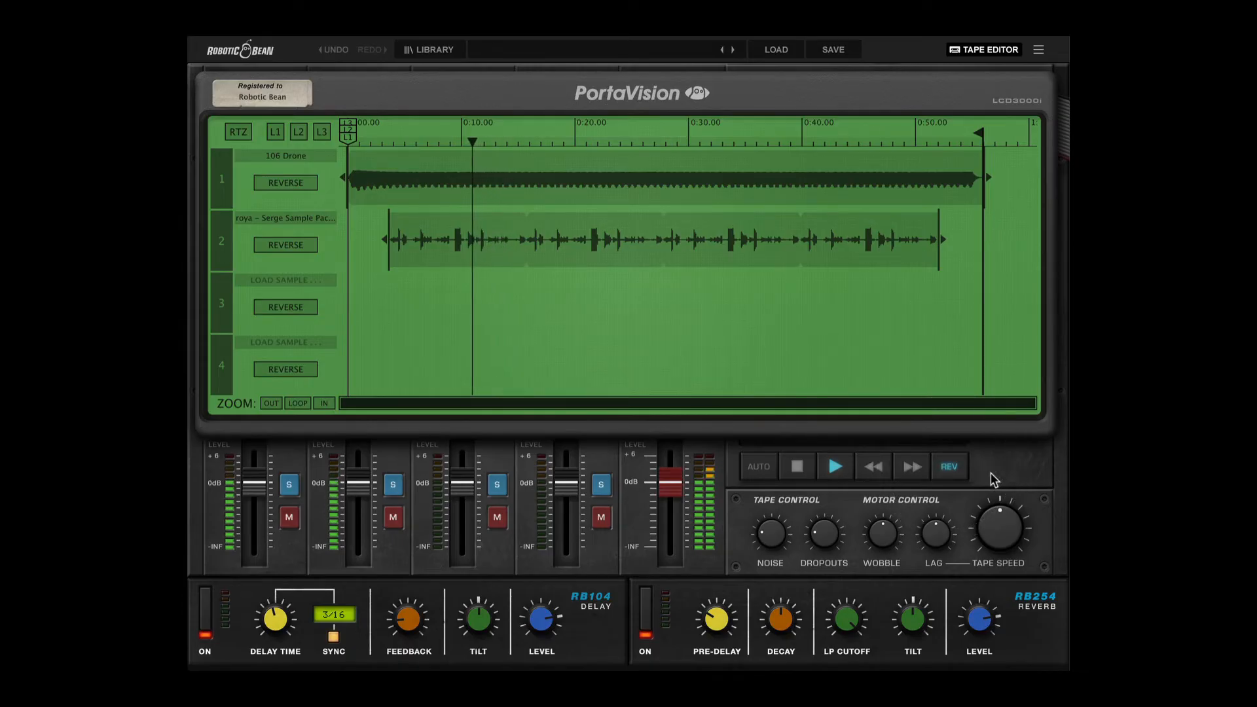
pyautogui.click(962, 468)
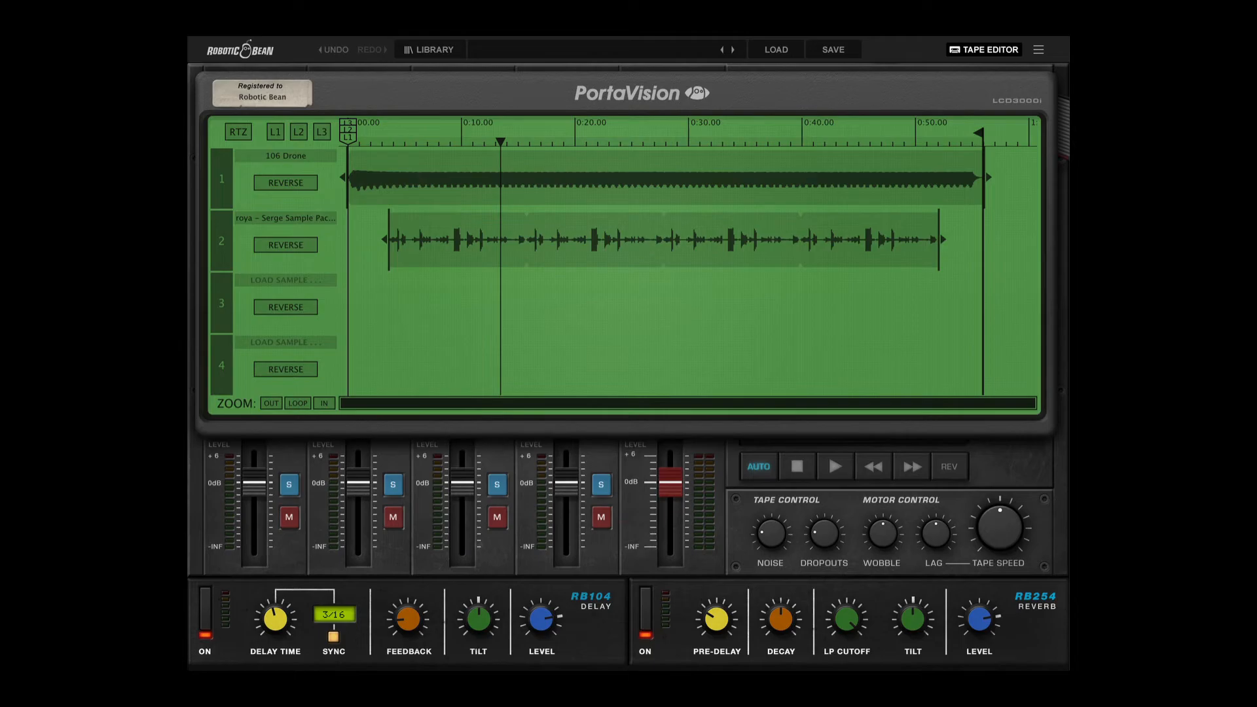
# Play the tape in auto mode, slow the tape speed to near minimum and restore it to its centre setting.
pyautogui.press('space')
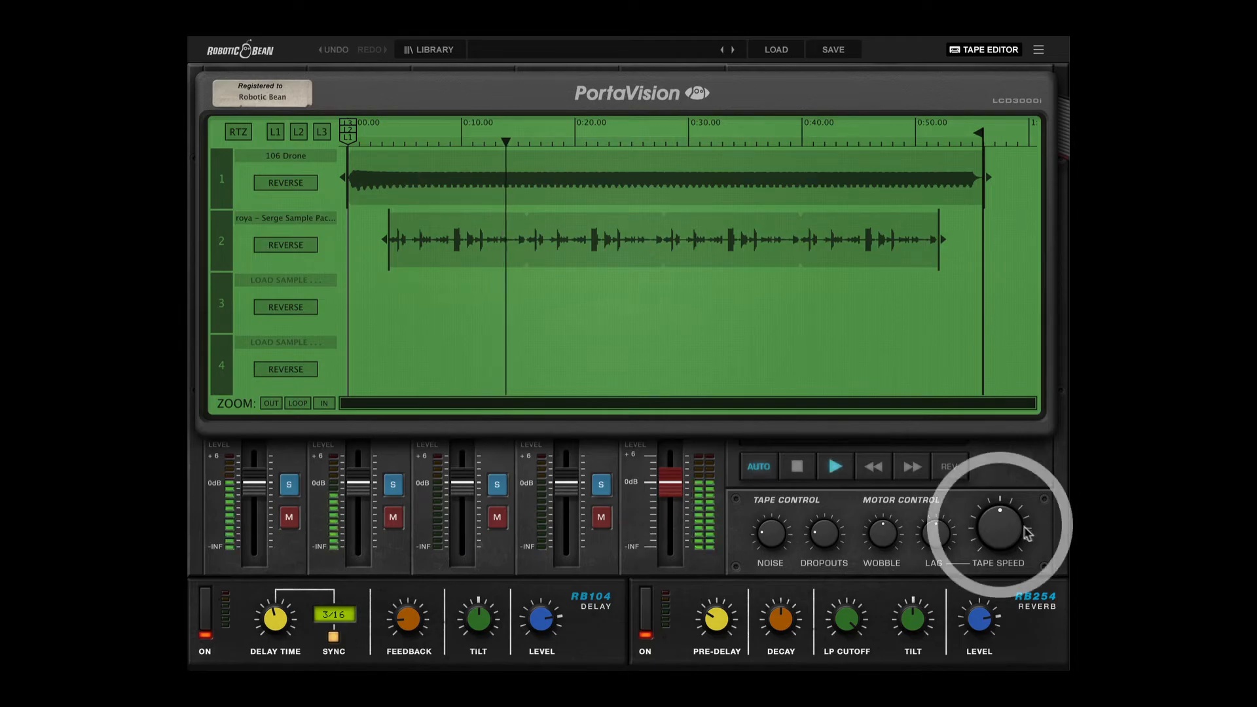
pyautogui.moveTo(1006, 530); pyautogui.dragTo(1006, 589)
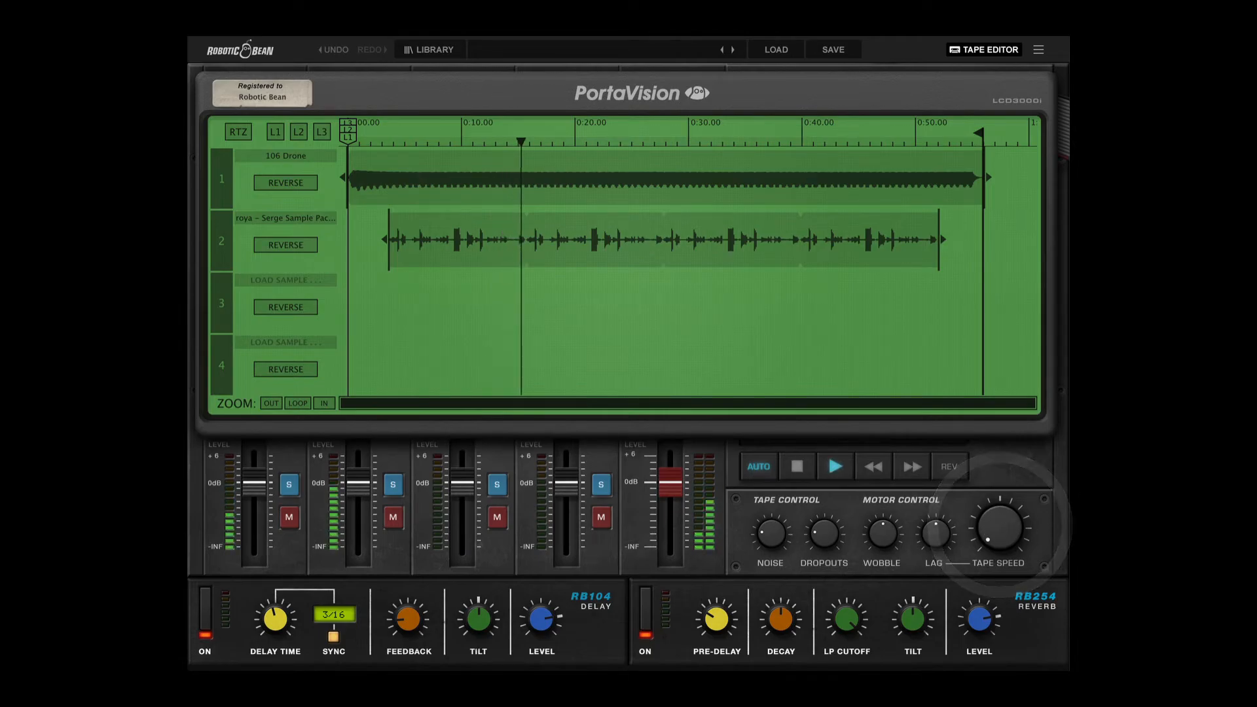
pyautogui.moveTo(1000, 527); pyautogui.dragTo(1000, 474)
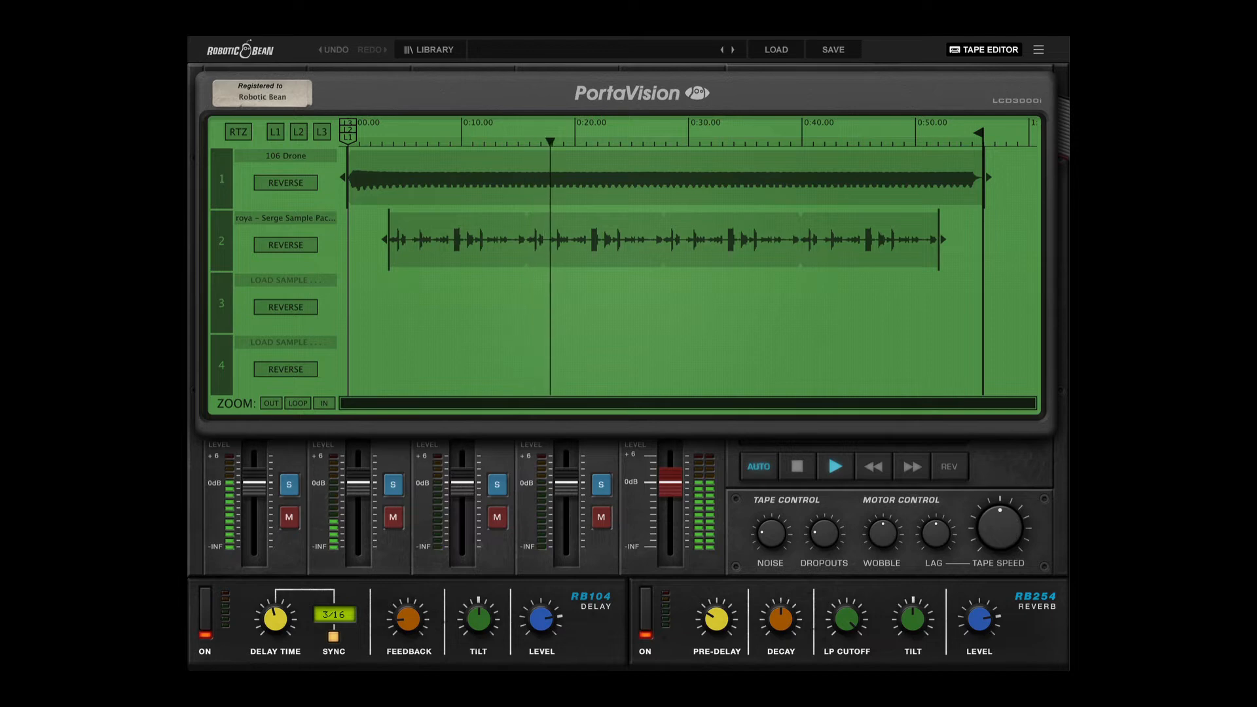
# Try a higher motor Lag amount by stopping and restarting playback.
pyautogui.moveTo(943, 543); pyautogui.dragTo(944, 485)
pyautogui.press('space')
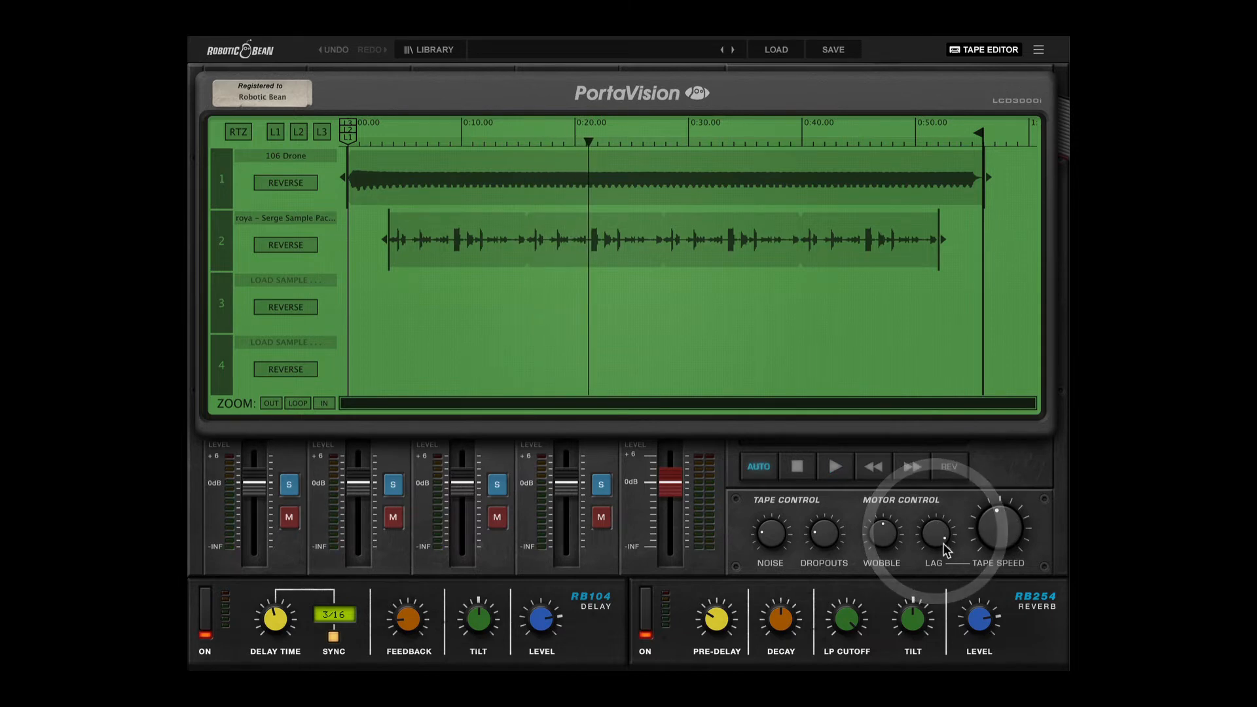
pyautogui.press('space')
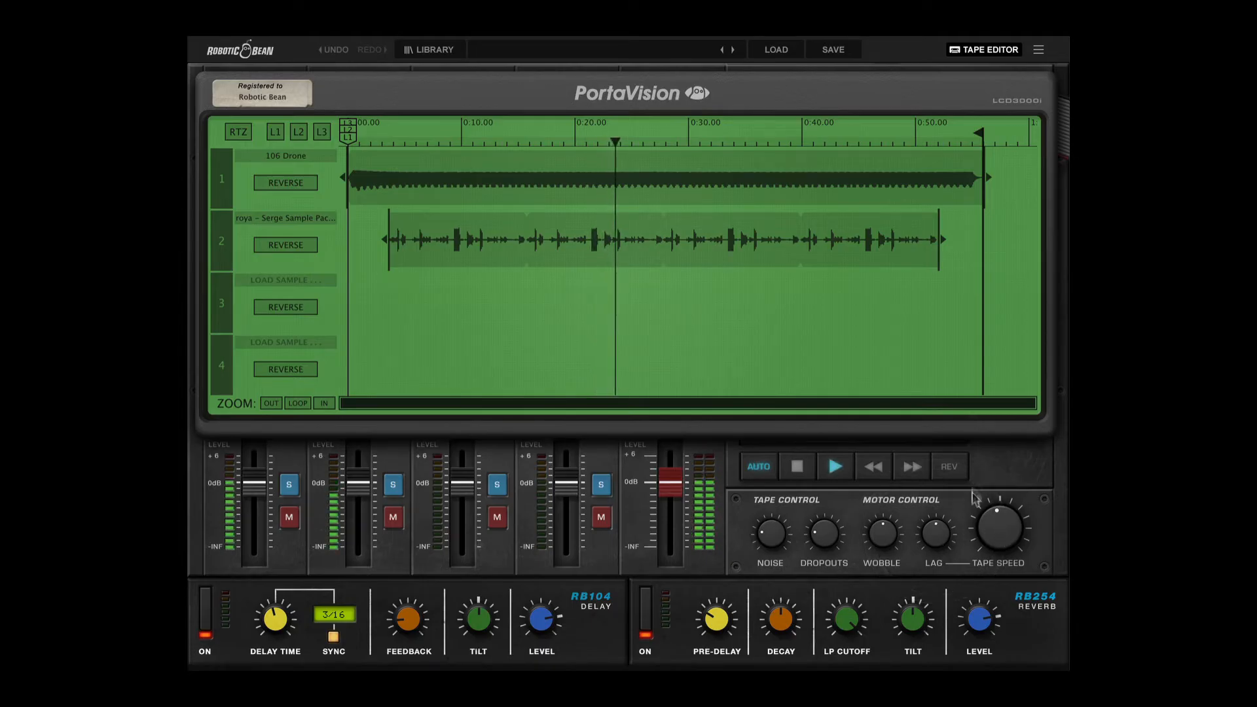
# Close the tape editor, try a higher Dropouts amount and turn the motor Wobble up to near maximum.
pyautogui.click(983, 51)
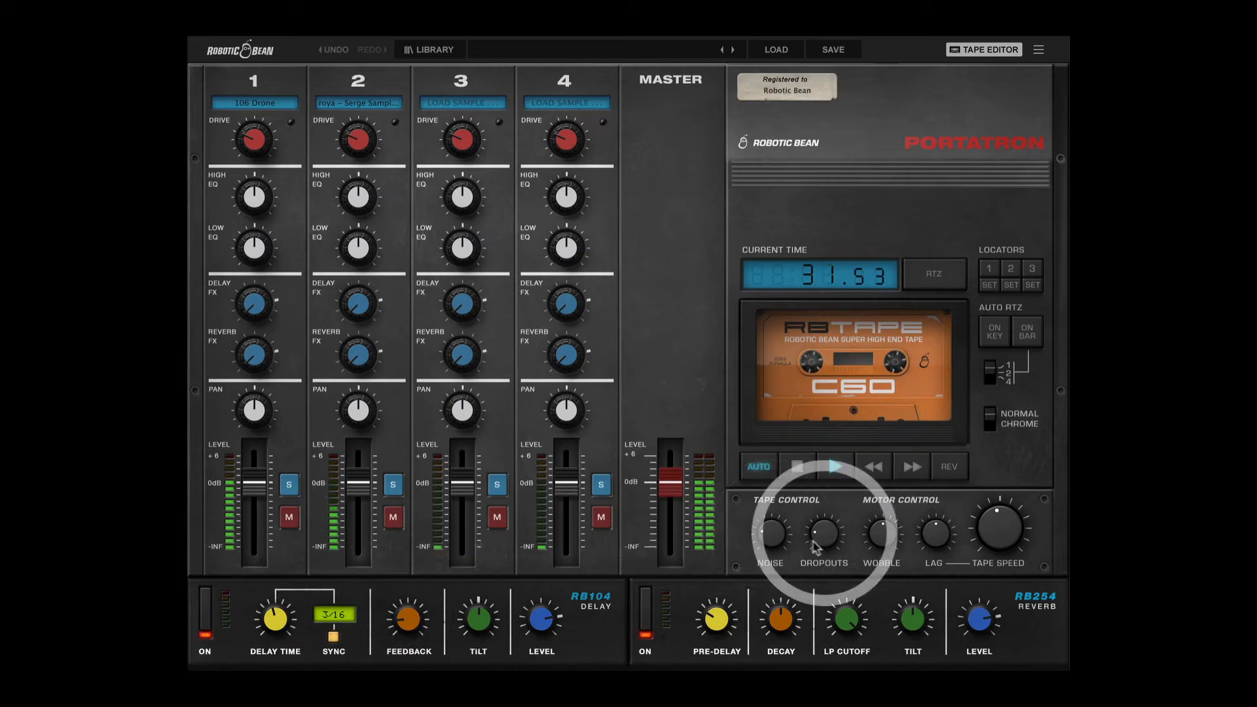
pyautogui.moveTo(824, 534); pyautogui.dragTo(818, 565)
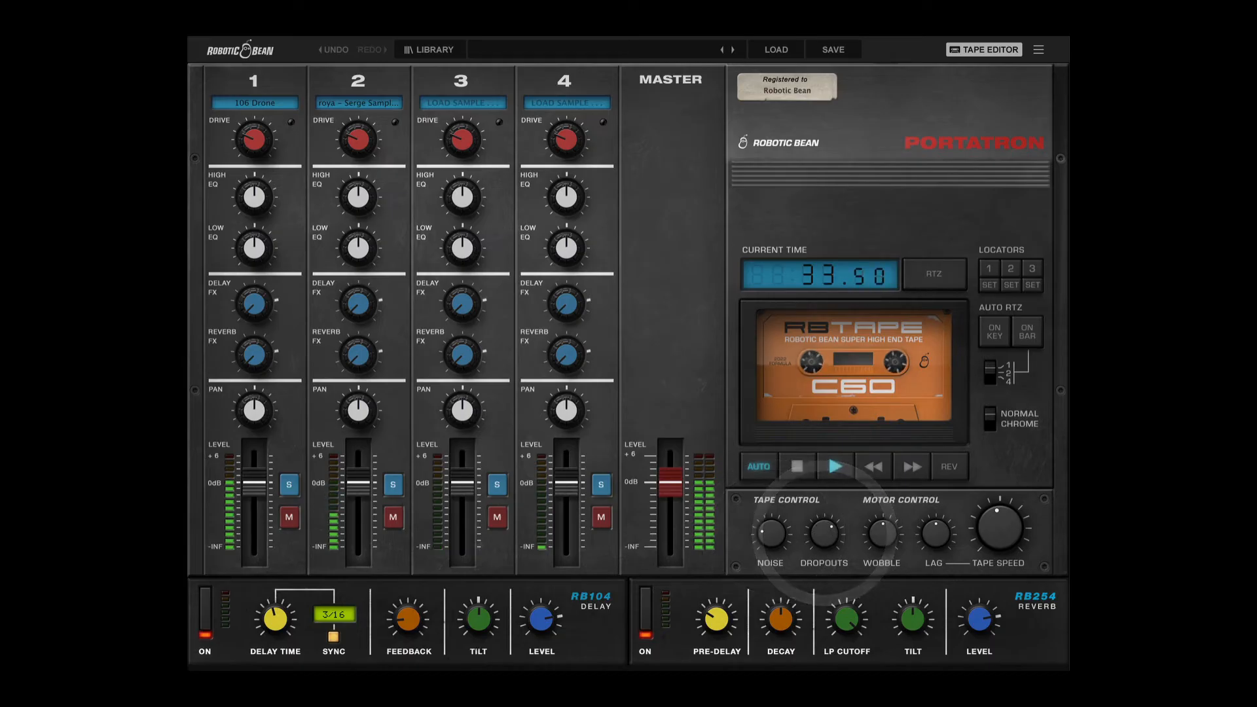
pyautogui.moveTo(882, 534); pyautogui.dragTo(883, 533)
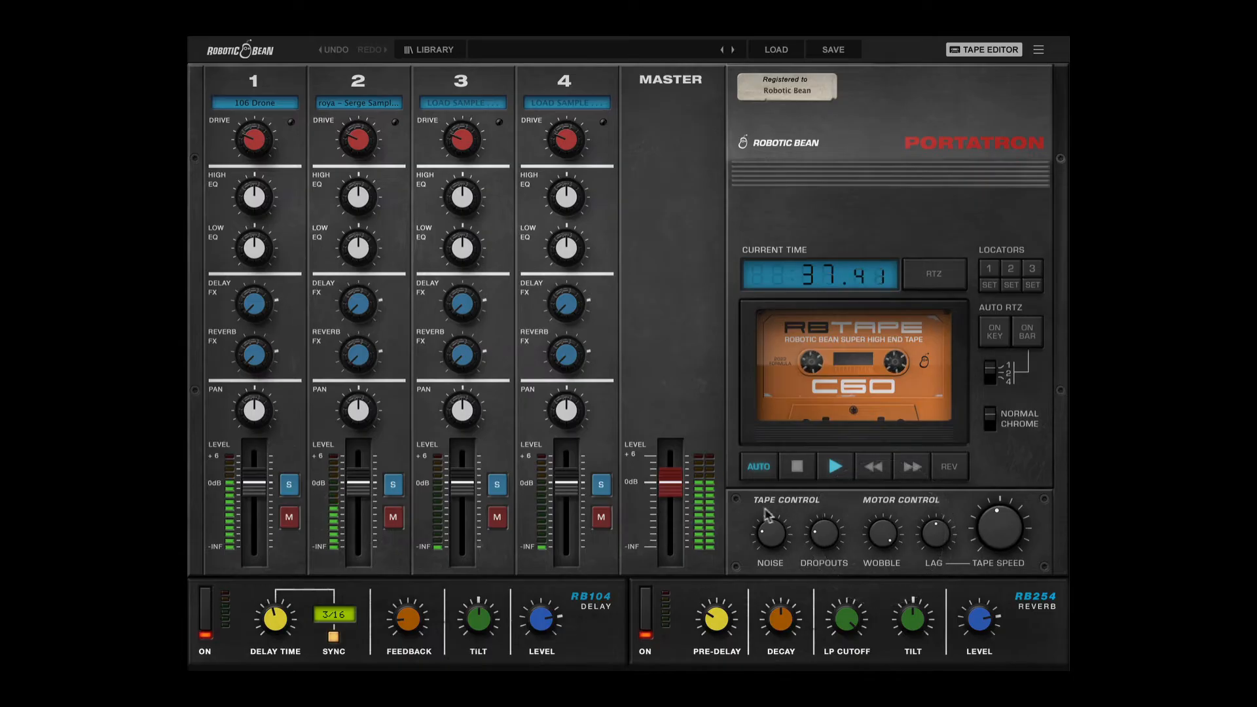
# Open the tape and motor control cover to examine the trimmers on the circuit board, stop playback and close it.
pyautogui.click(736, 500)
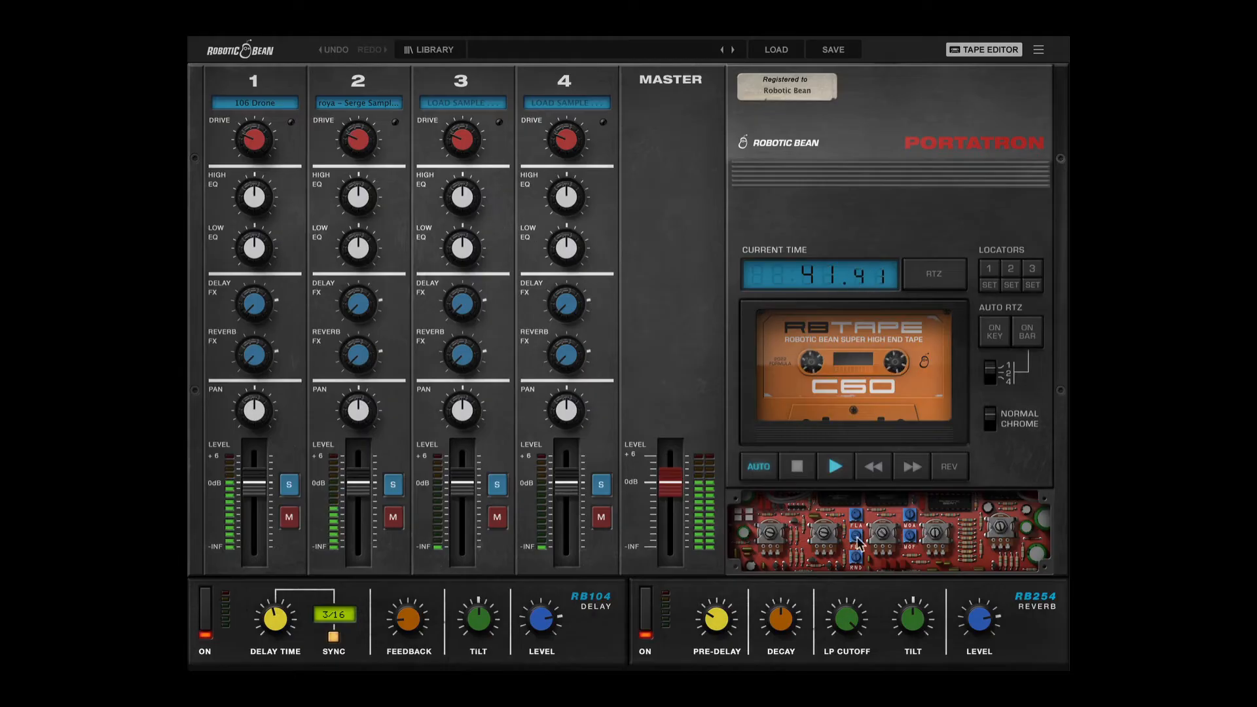
pyautogui.press('space')
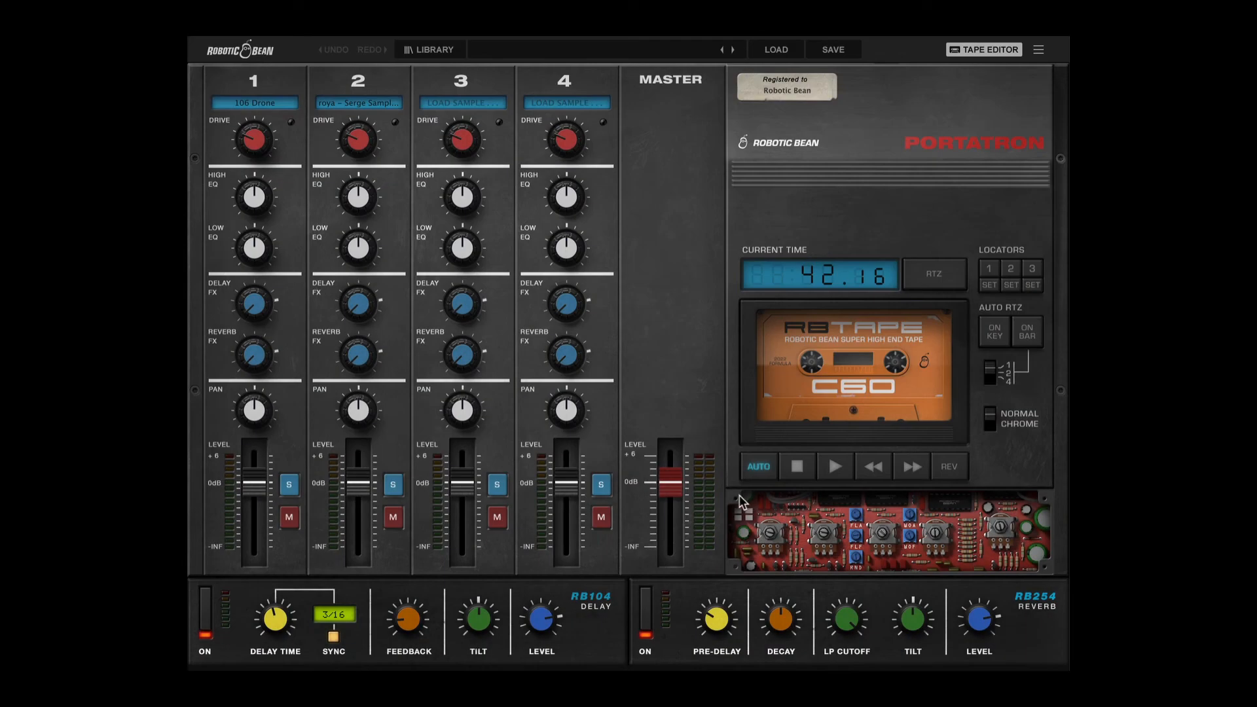
pyautogui.click(740, 502)
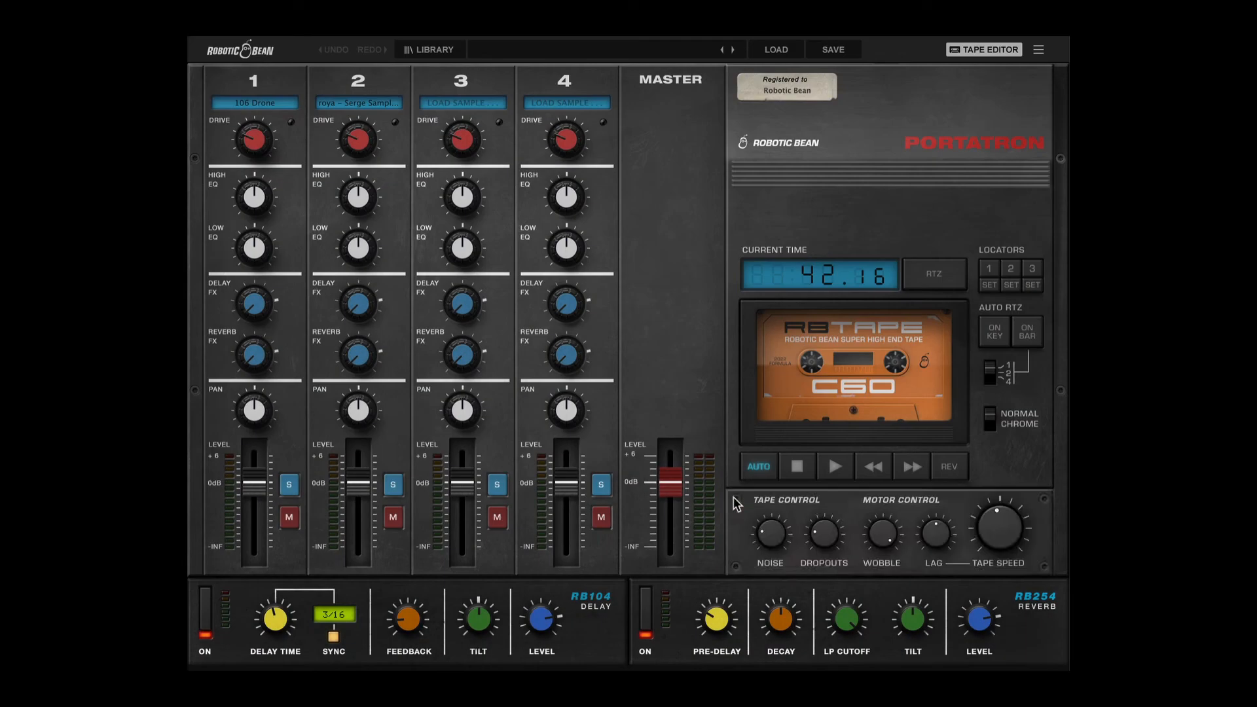
# Play the tape, return it to zero repeatedly during playback and stop it.
pyautogui.click(835, 467)
pyautogui.click(934, 275)
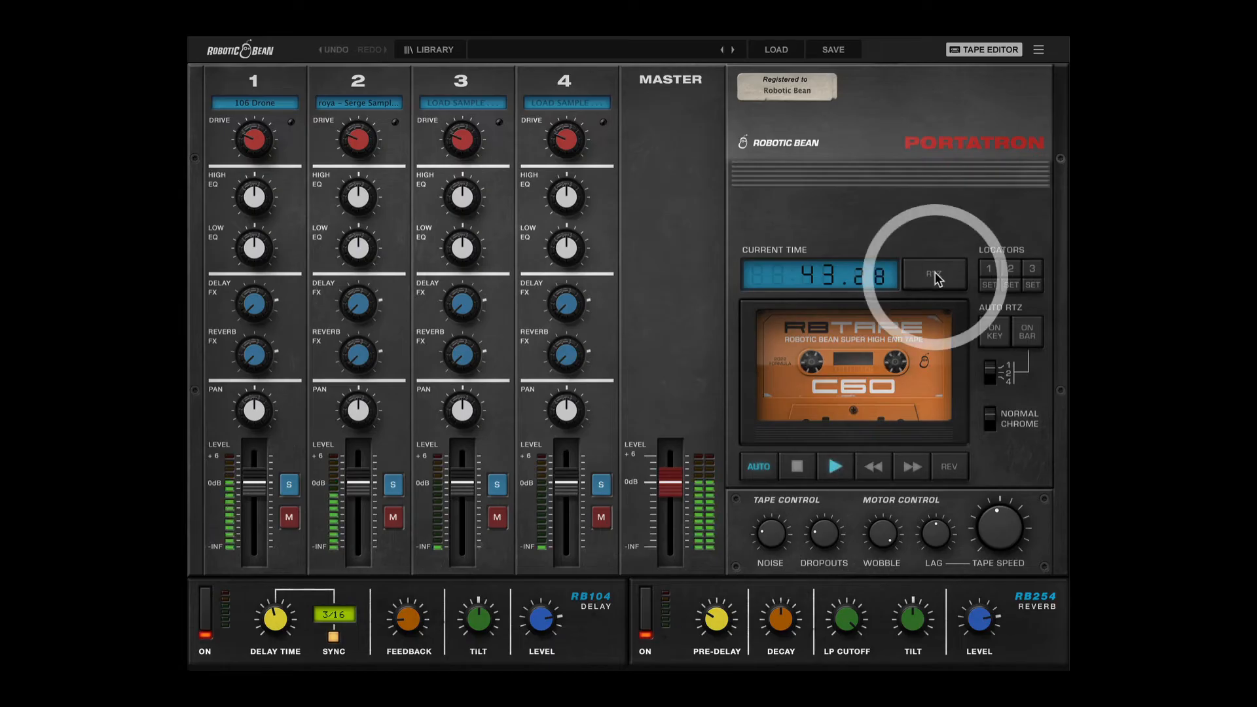
pyautogui.click(935, 275)
pyautogui.click(935, 274)
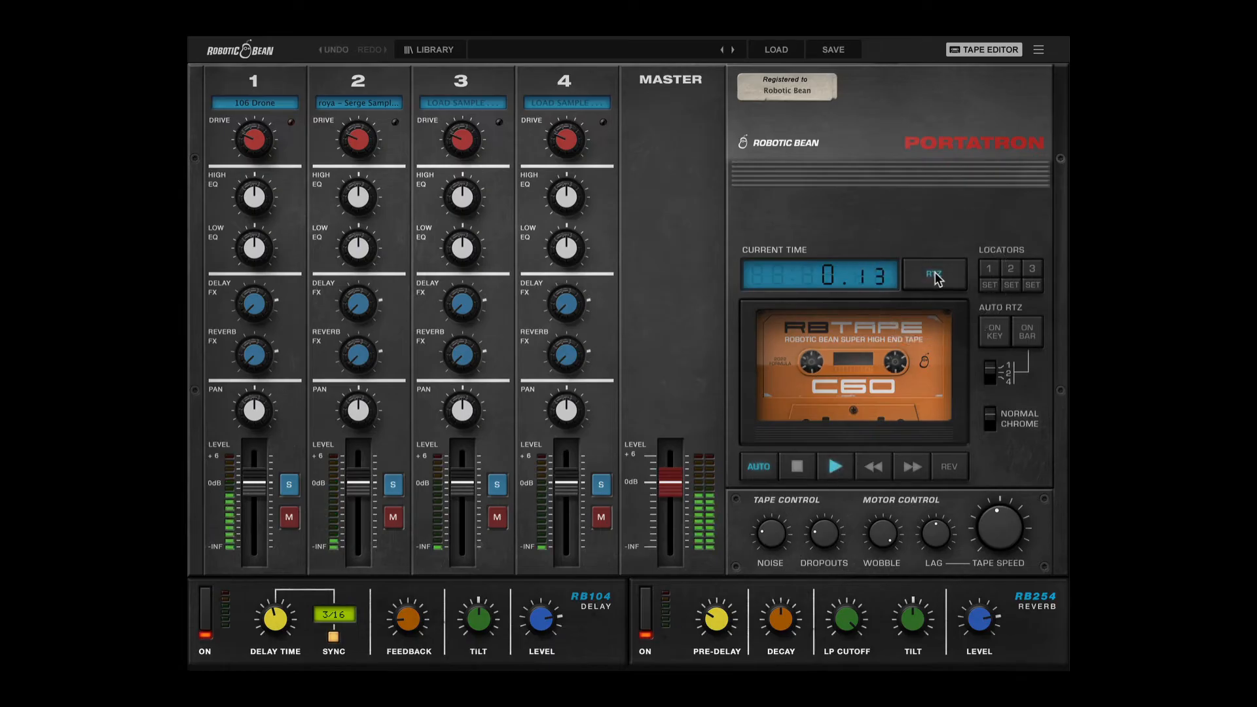
pyautogui.click(935, 275)
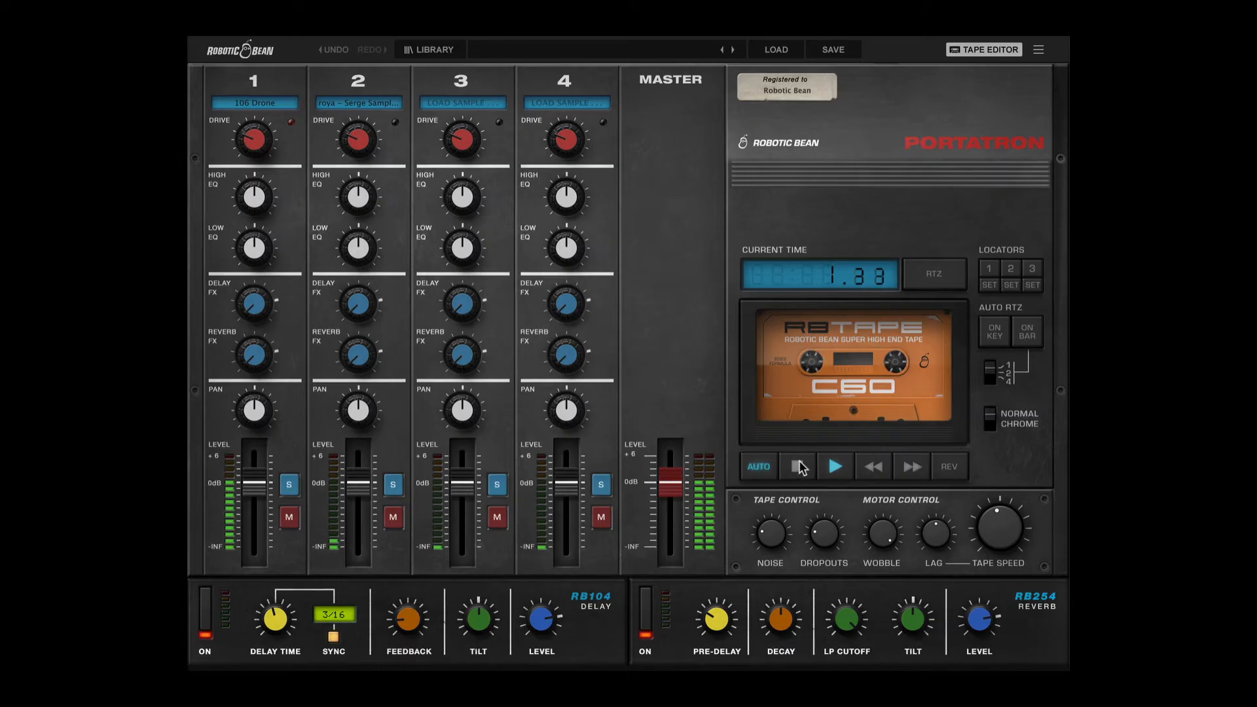
pyautogui.click(797, 466)
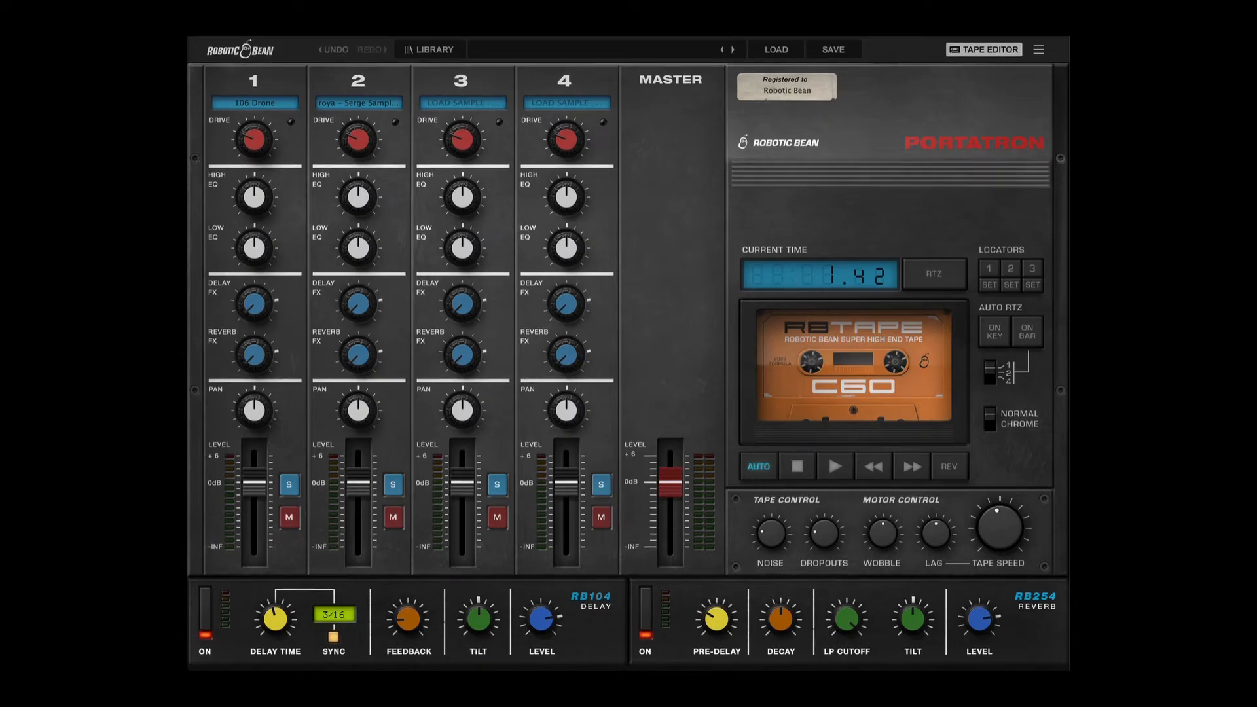
# Try the automatic return to zero on key and on bar, stop playback and switch it off.
pyautogui.click(995, 333)
pyautogui.click(1033, 342)
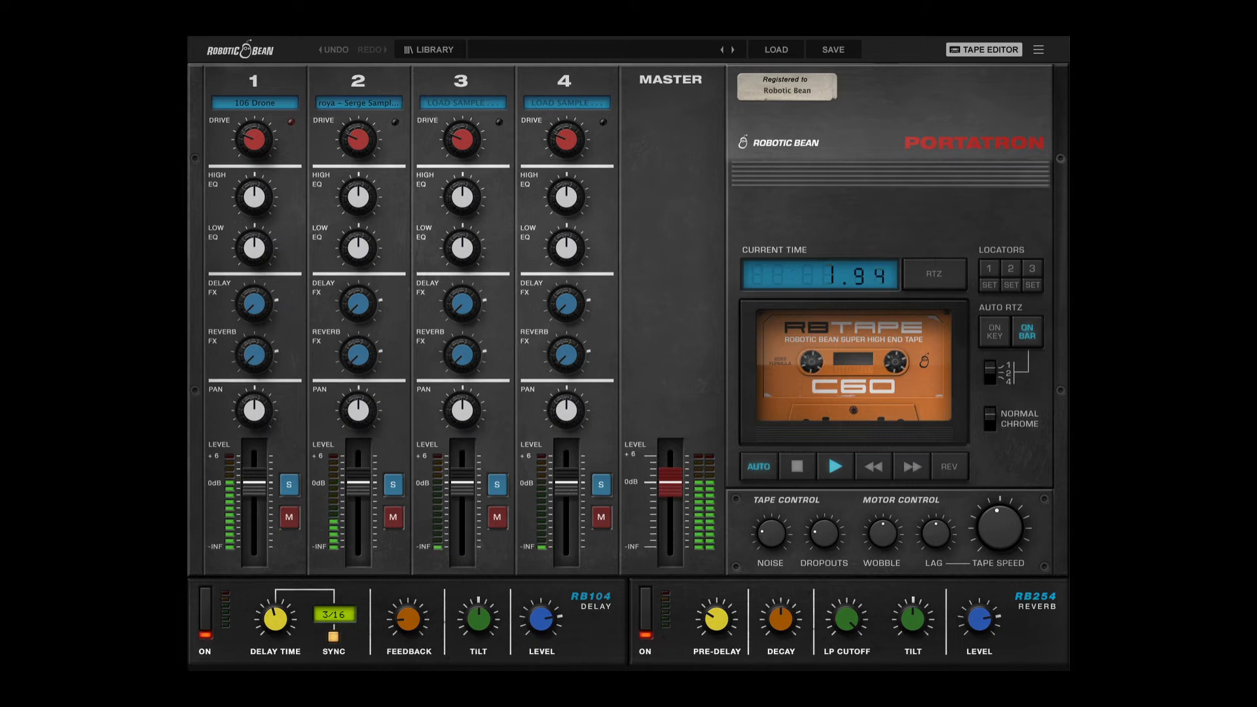
pyautogui.press('space')
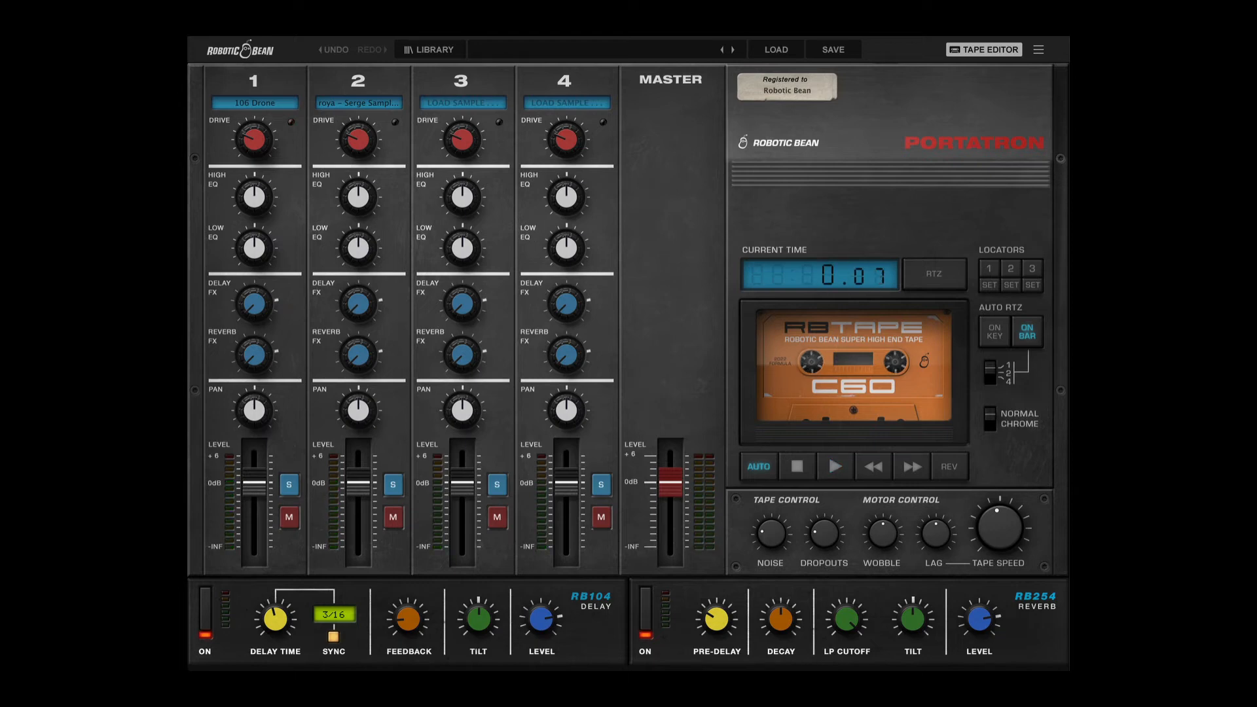
pyautogui.click(1027, 332)
# Open the tape editor and place locator L1 at about 0:12 and locator L2 at about 0:24.
pyautogui.click(990, 51)
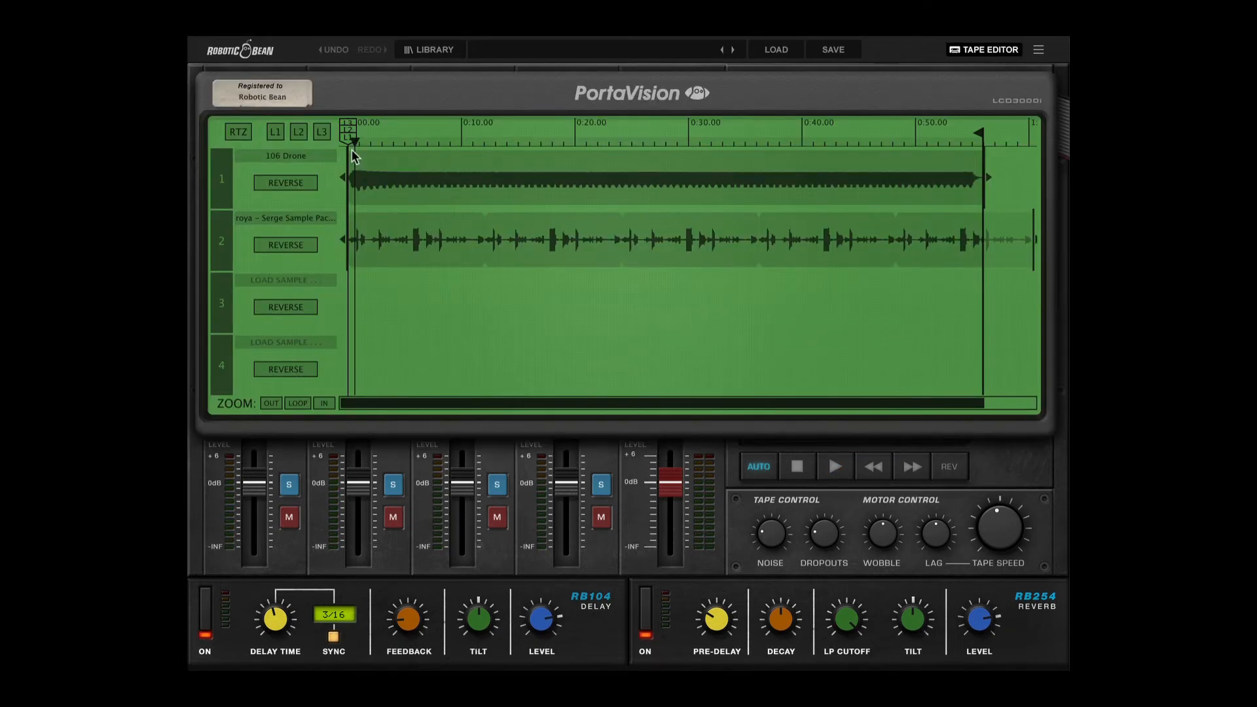
pyautogui.moveTo(349, 141); pyautogui.dragTo(482, 146)
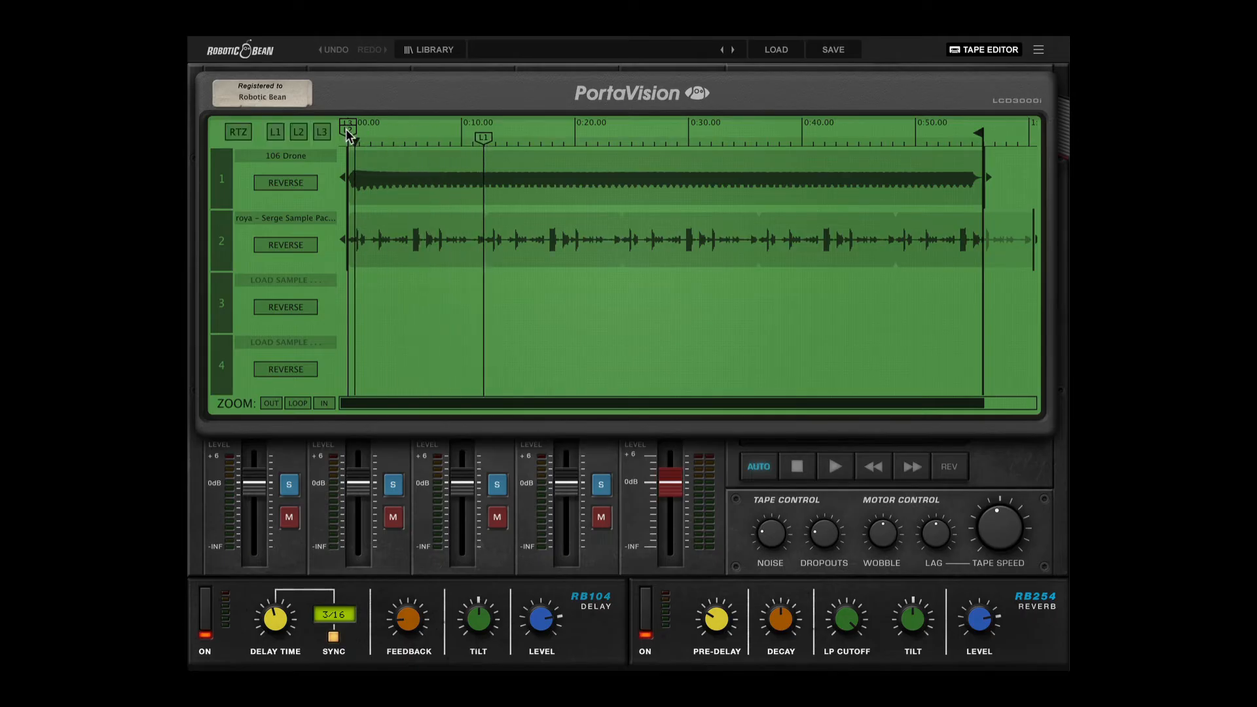
pyautogui.moveTo(349, 130)
pyautogui.mouseDown()
pyautogui.moveTo(575, 134)
pyautogui.moveTo(620, 164)
pyautogui.mouseUp()
# Play the tape while jumping back and forth between locators L1 and L2, and stop playback.
pyautogui.click(835, 467)
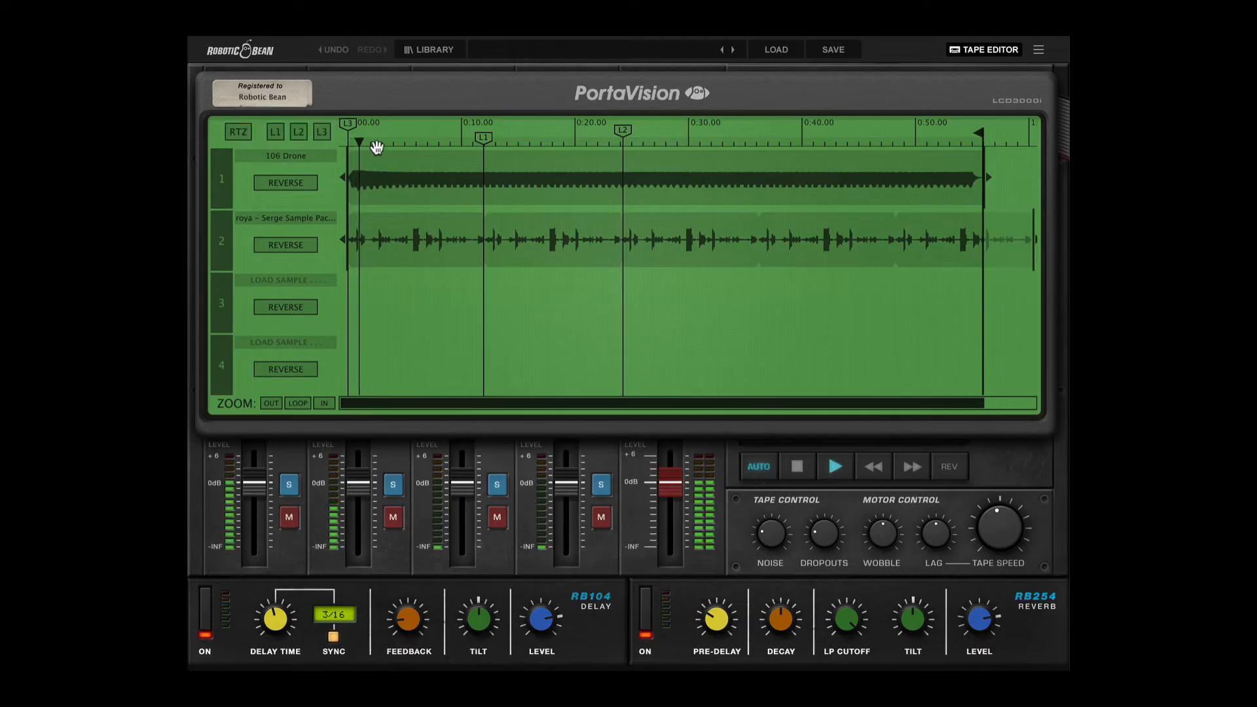
pyautogui.click(276, 132)
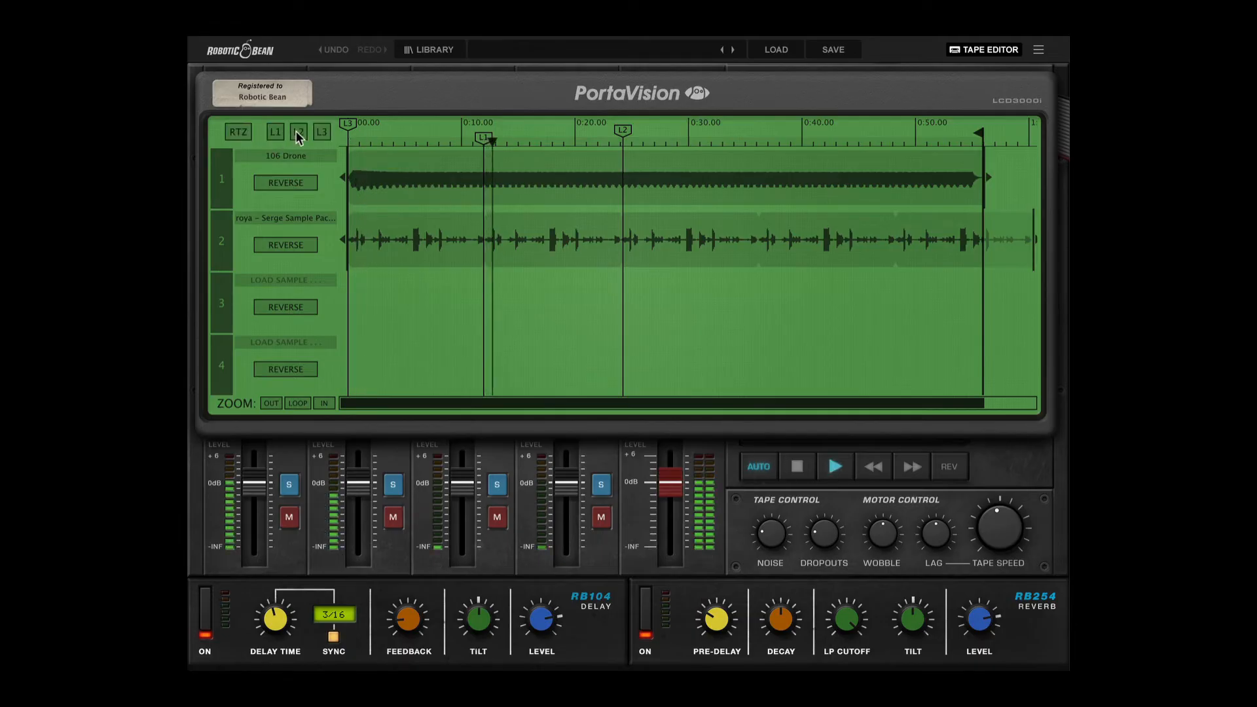
pyautogui.click(294, 134)
pyautogui.click(283, 135)
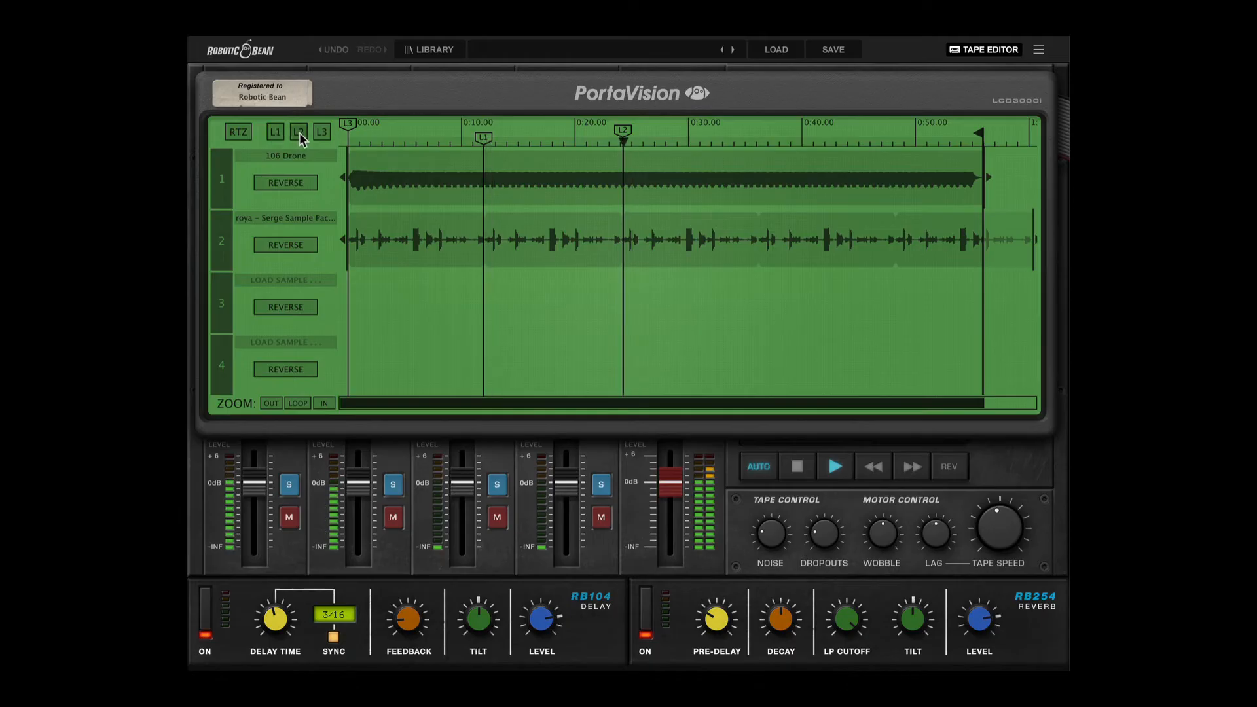
pyautogui.click(299, 133)
pyautogui.click(300, 130)
pyautogui.press('space')
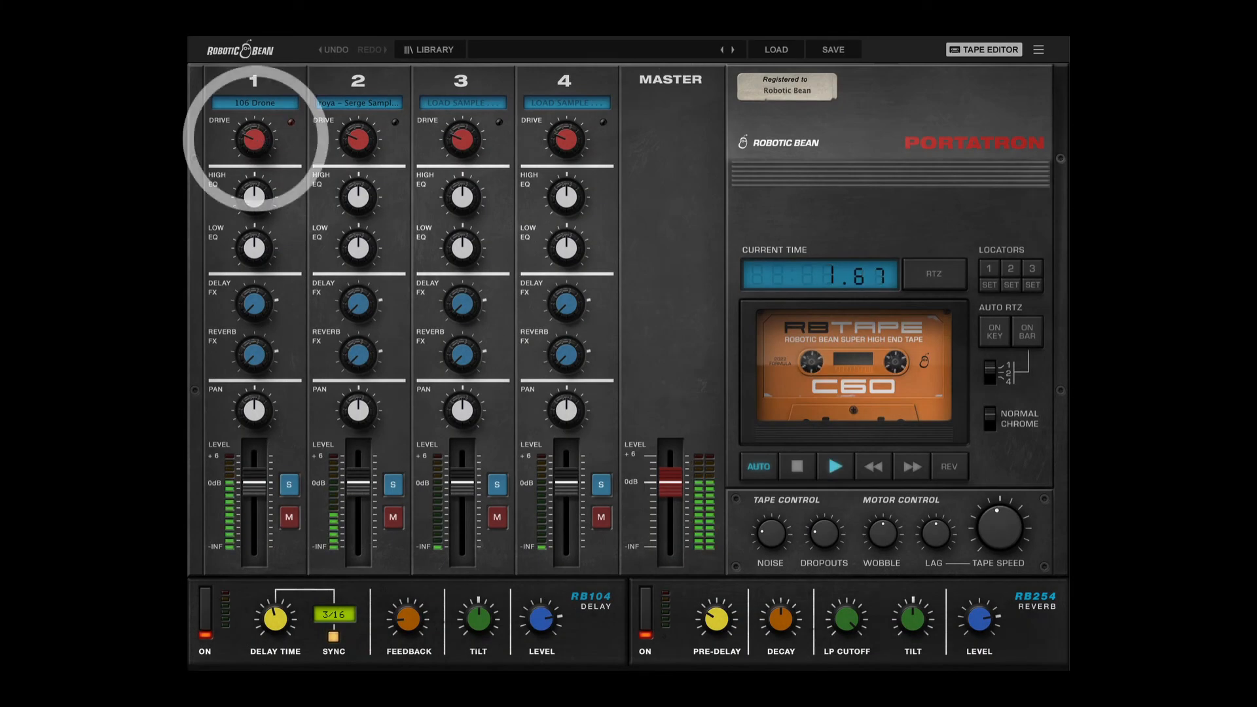
# Shape track 1 with high drive, boosted low EQ, a slightly lowered fader, centred pan and a raised reverb send.
pyautogui.moveTo(254, 139); pyautogui.dragTo(254, 85)
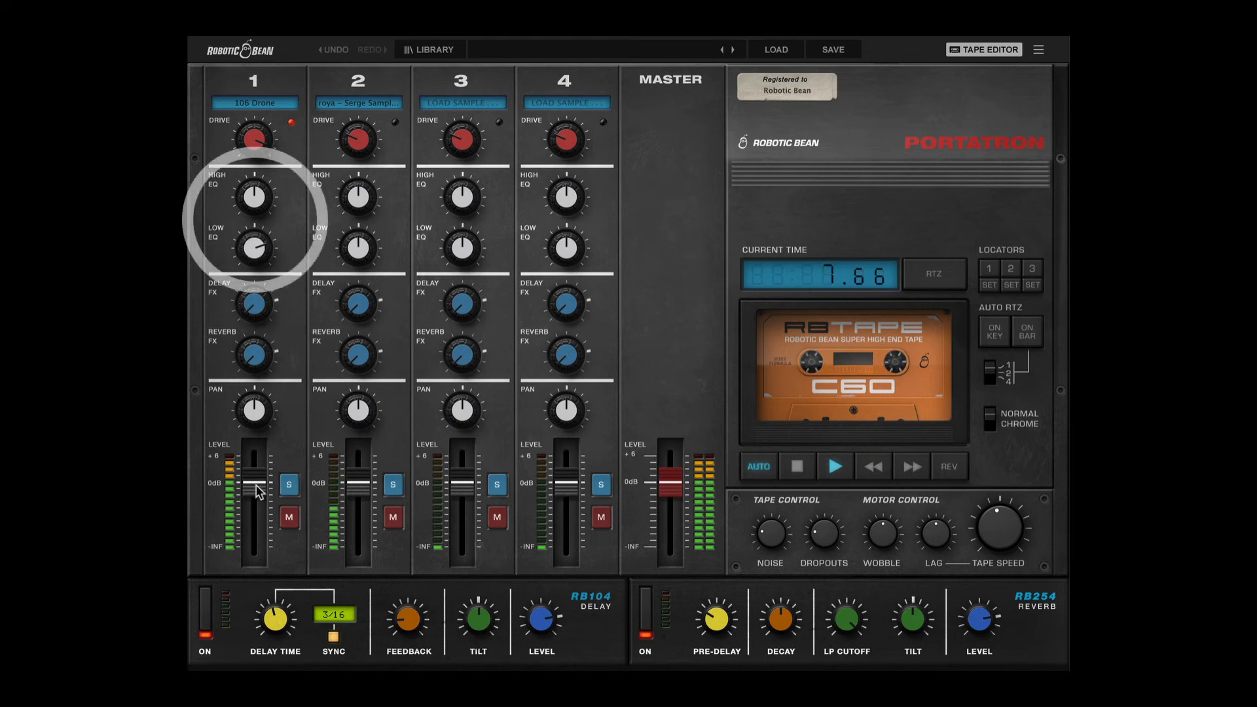
pyautogui.moveTo(254, 483)
pyautogui.mouseDown()
pyautogui.moveTo(254, 517)
pyautogui.moveTo(254, 501)
pyautogui.mouseUp()
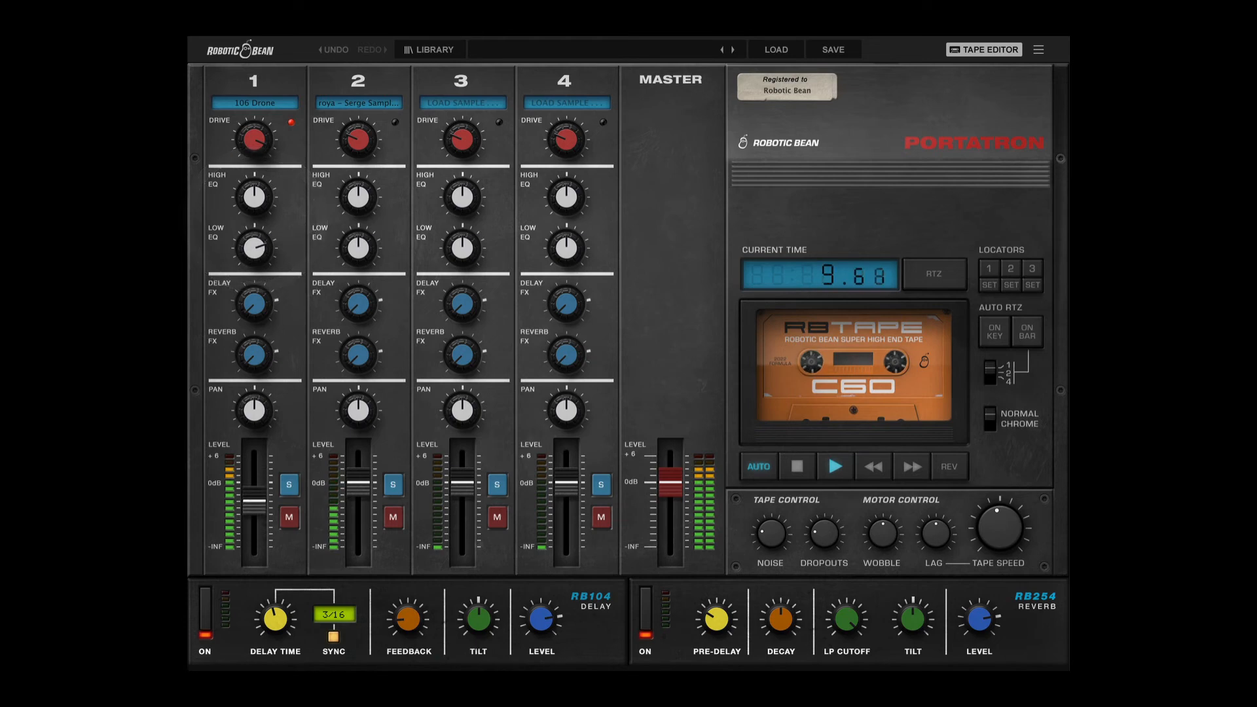
pyautogui.moveTo(258, 419); pyautogui.dragTo(258, 434)
pyautogui.doubleClick(254, 409)
pyautogui.moveTo(276, 372); pyautogui.dragTo(275, 339)
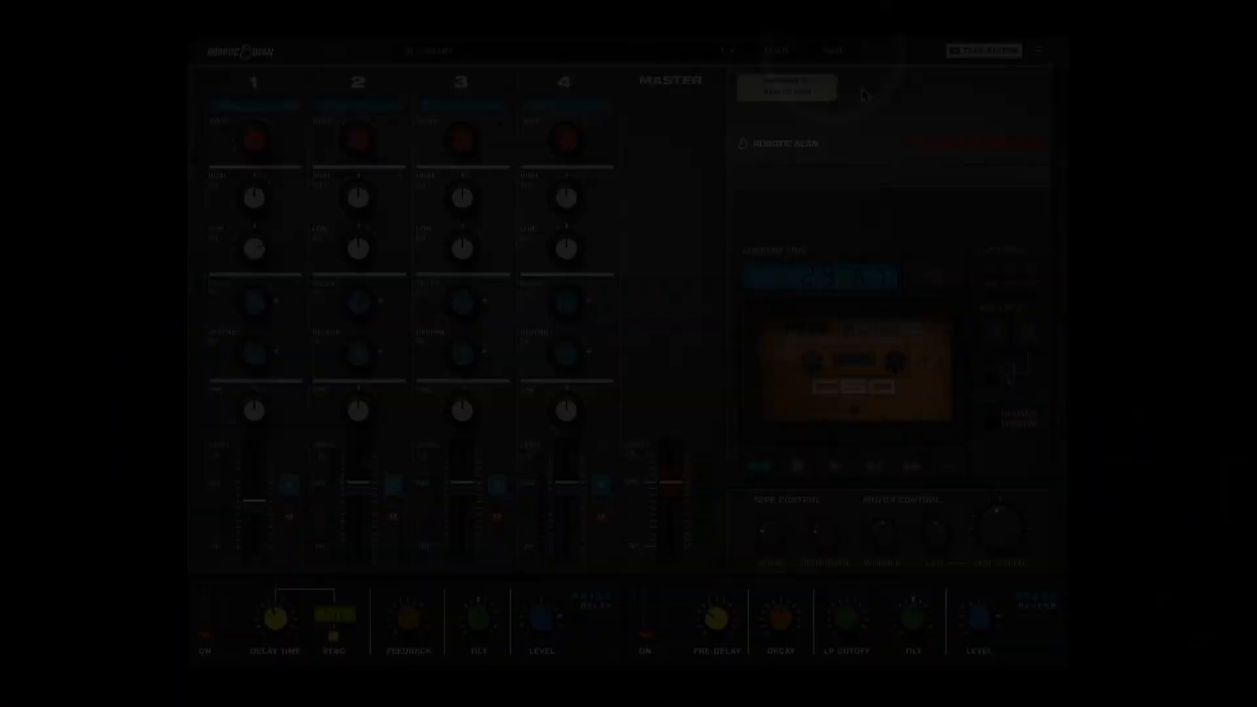
# Save the patch as "My first loop" in the home folder.
pyautogui.click(837, 52)
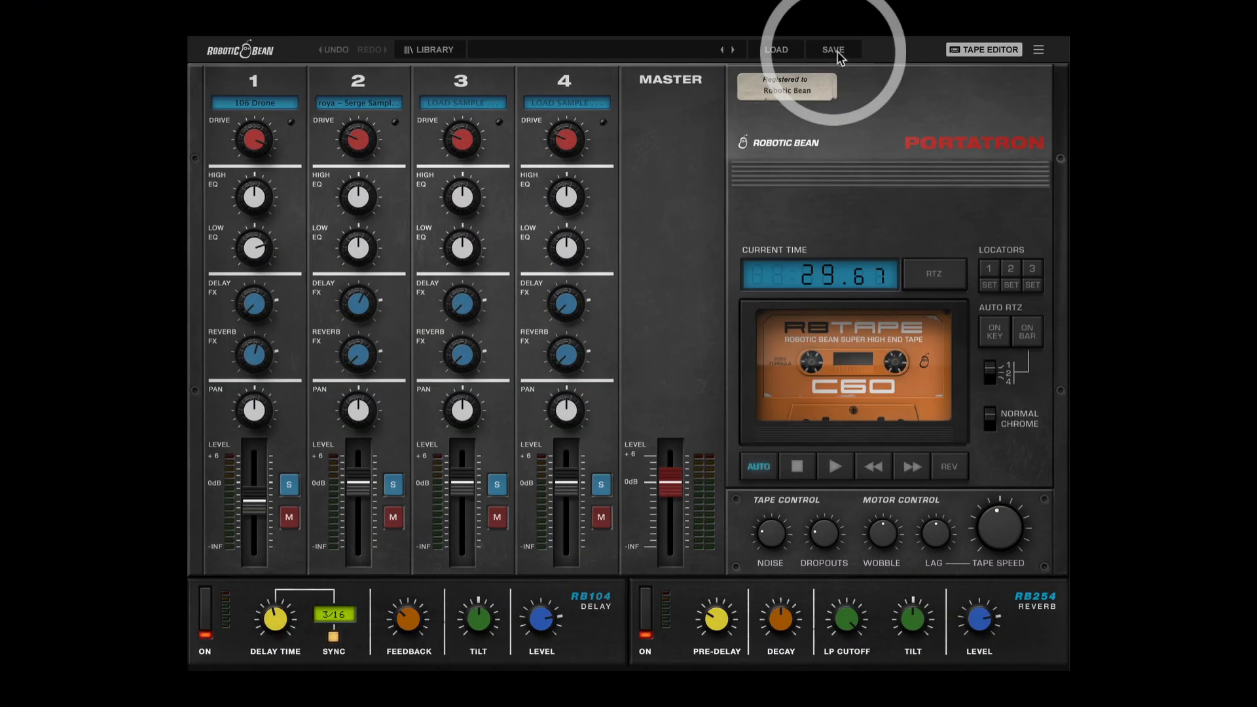
pyautogui.write('My')
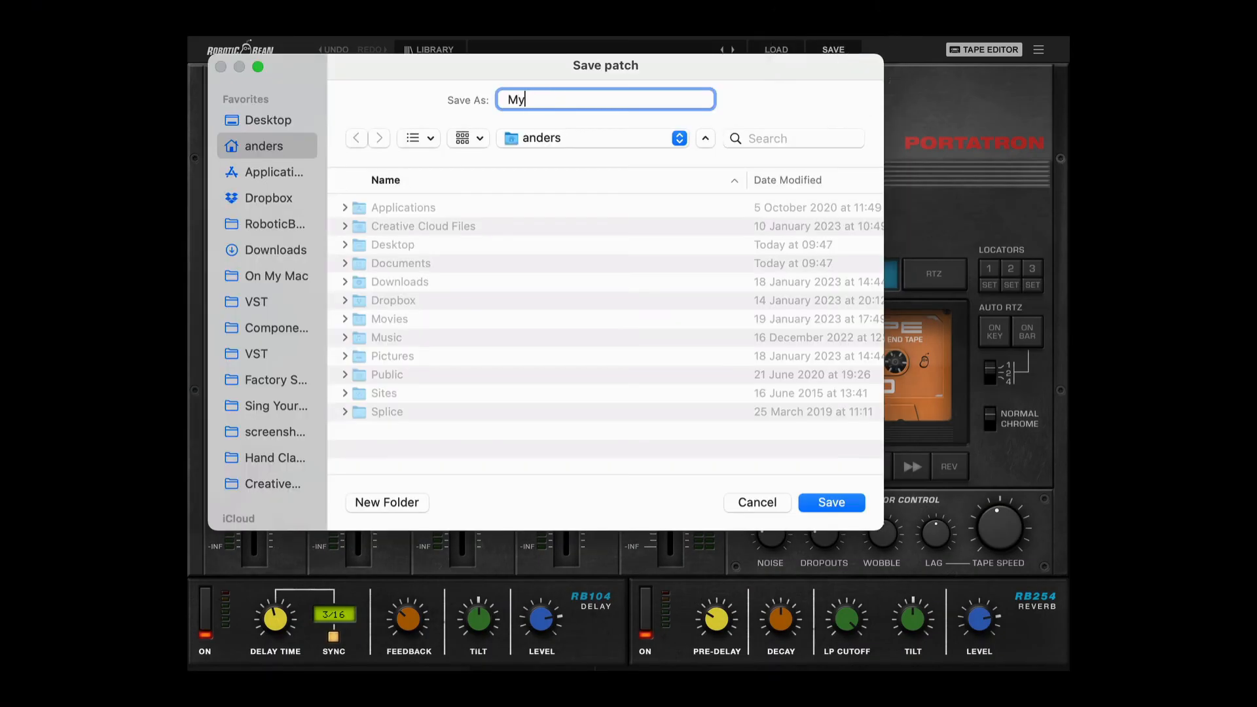
pyautogui.write(' first loop')
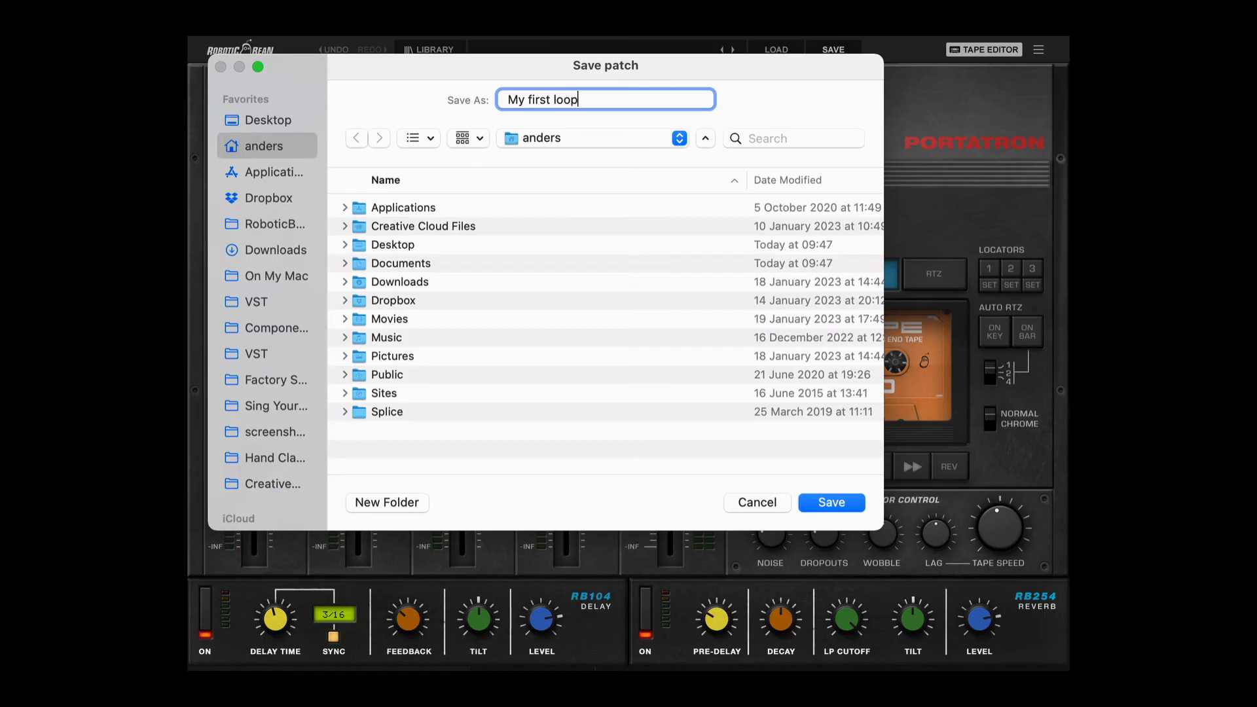
pyautogui.press('Return')
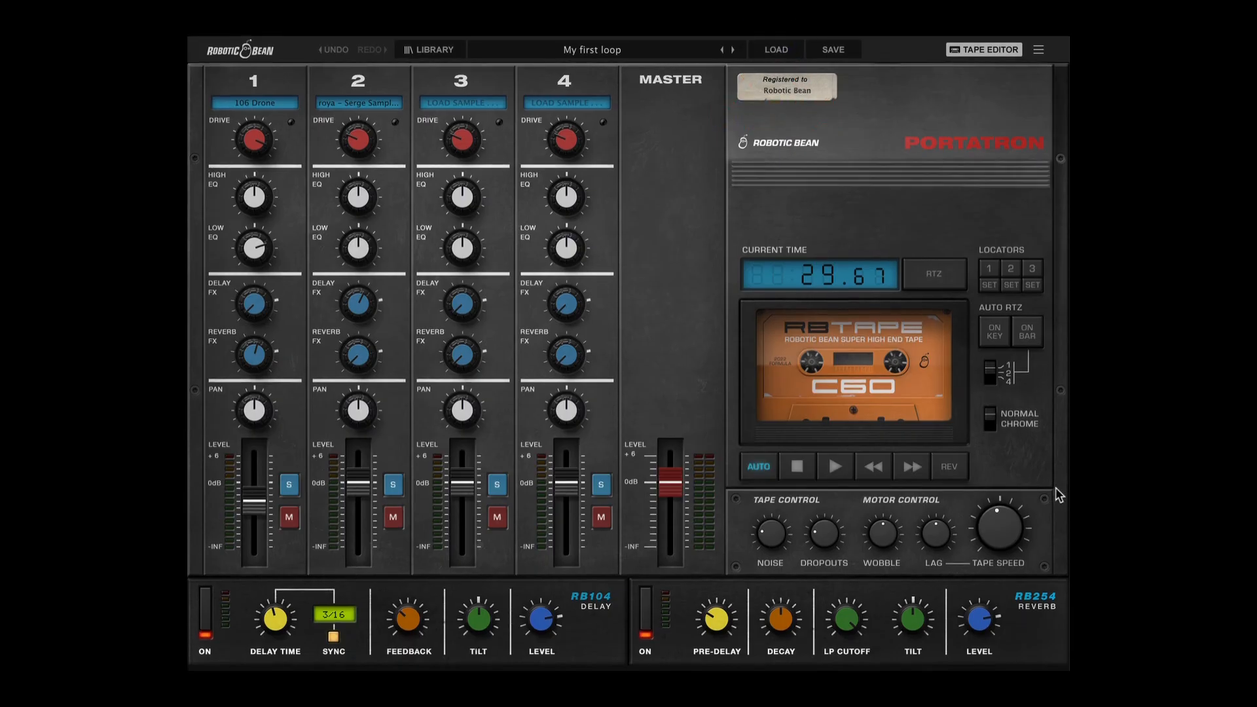
# Browse the built-in cassette designs up to the Pure Sound C60 tape.
pyautogui.click(784, 379)
pyautogui.click(781, 378)
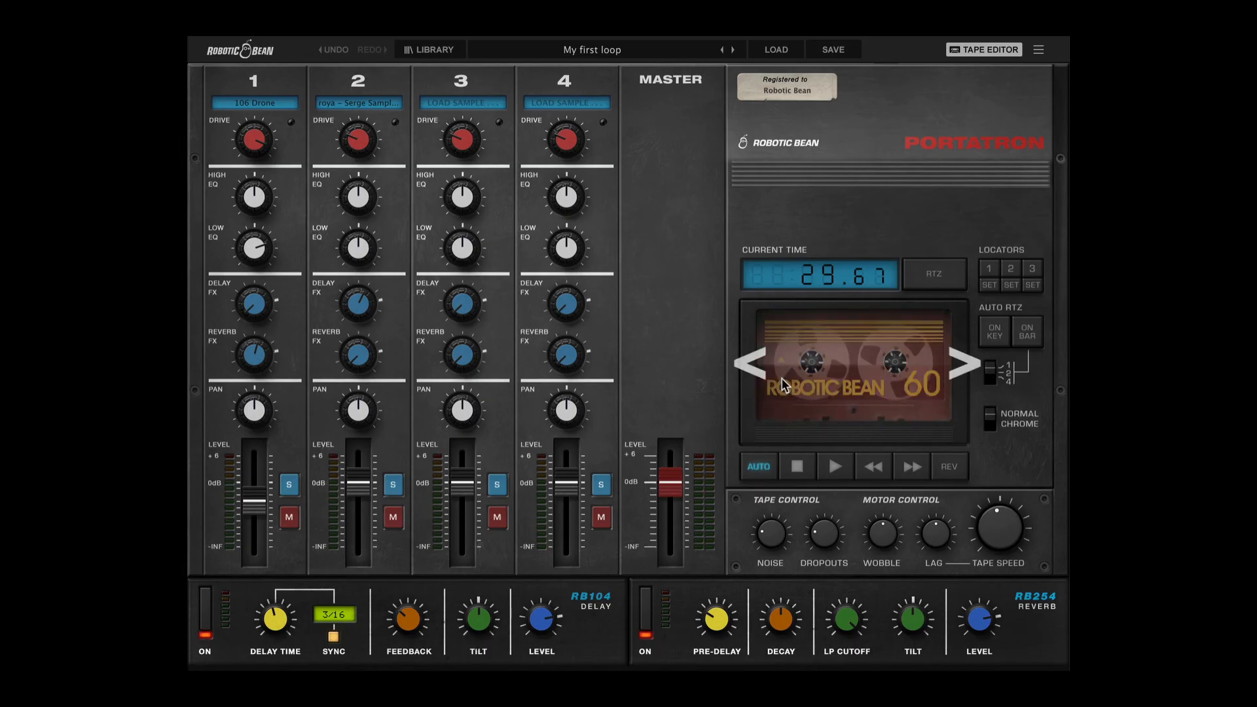
pyautogui.click(782, 385)
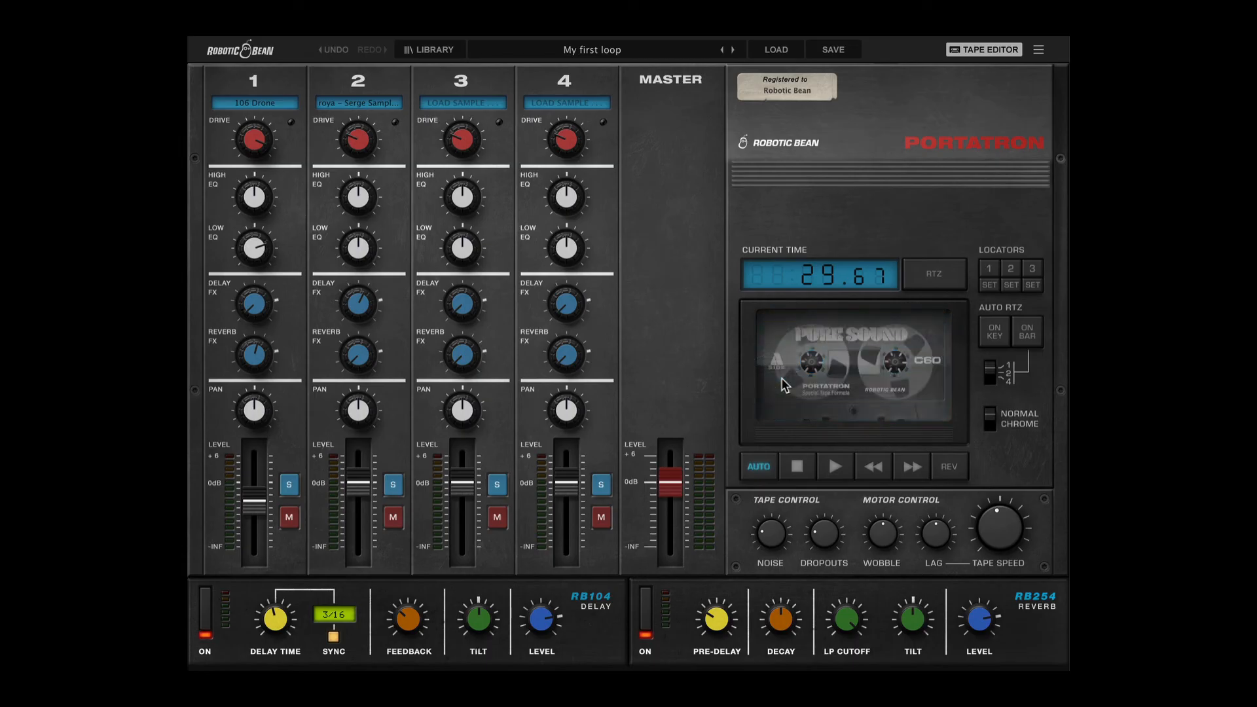
# Switch to Finder and apply "My first loop.png" as the custom cassette artwork.
pyautogui.press('super+Tab')
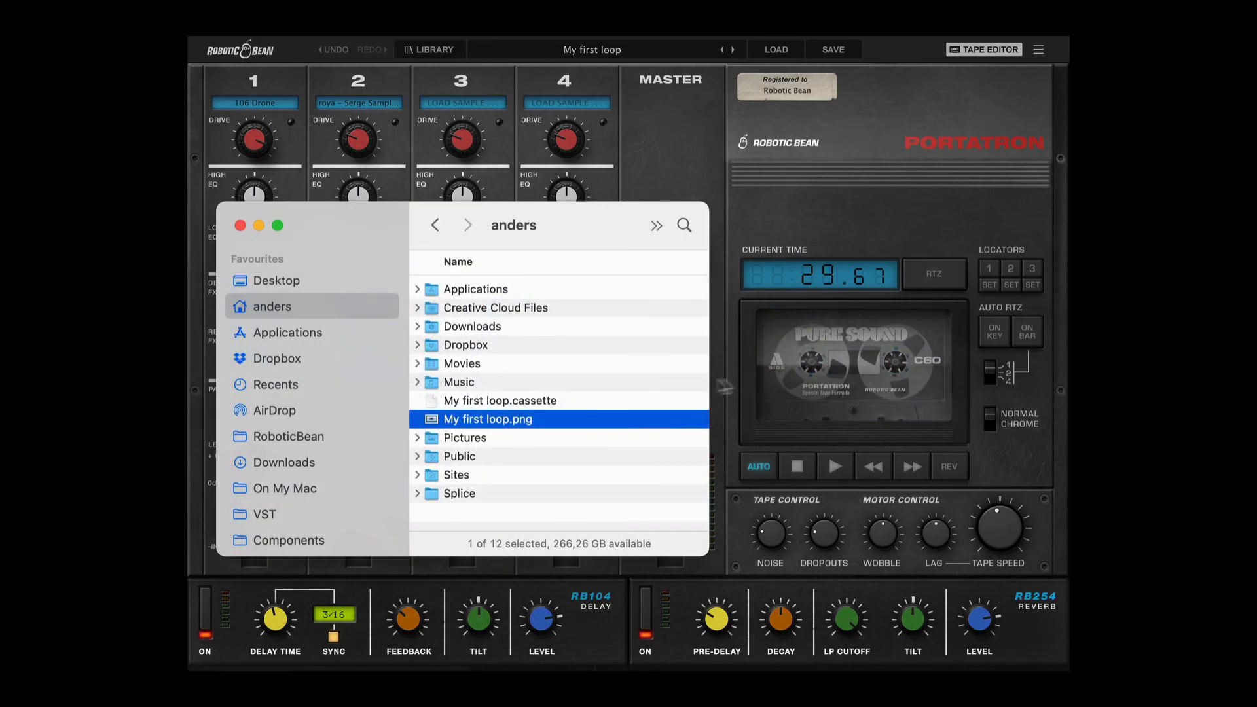
pyautogui.moveTo(510, 424); pyautogui.dragTo(854, 371)
pyautogui.click(988, 493)
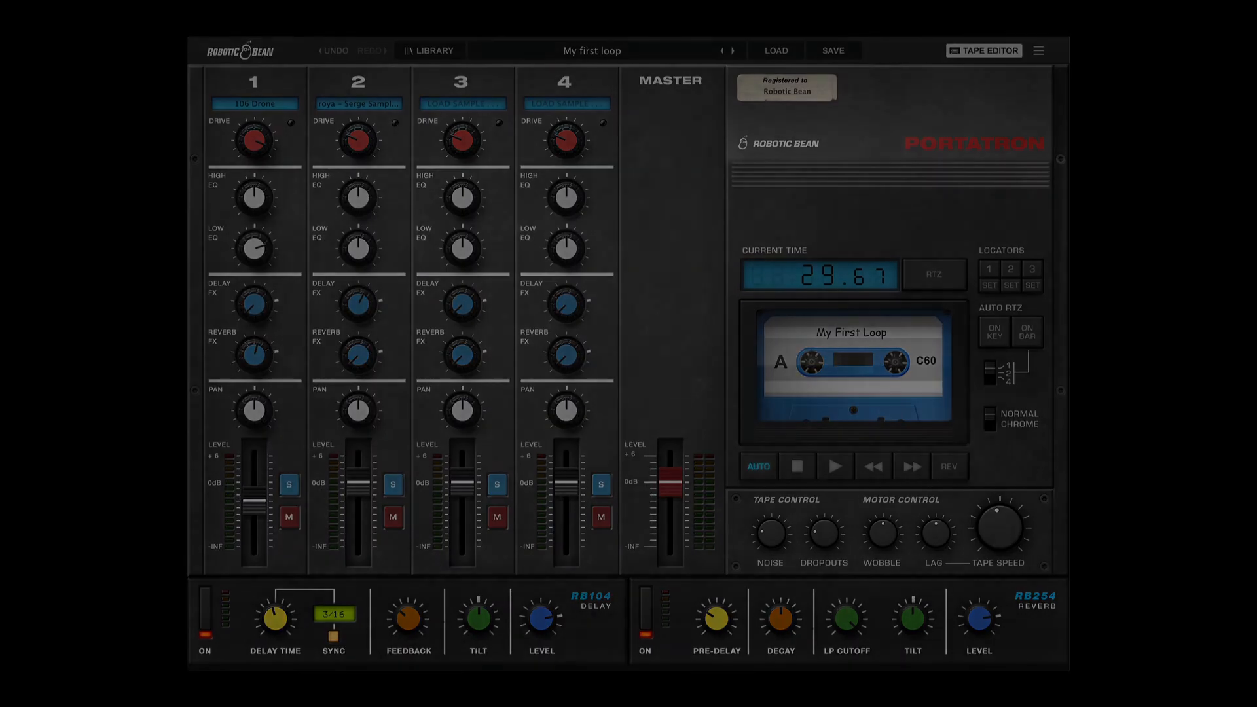